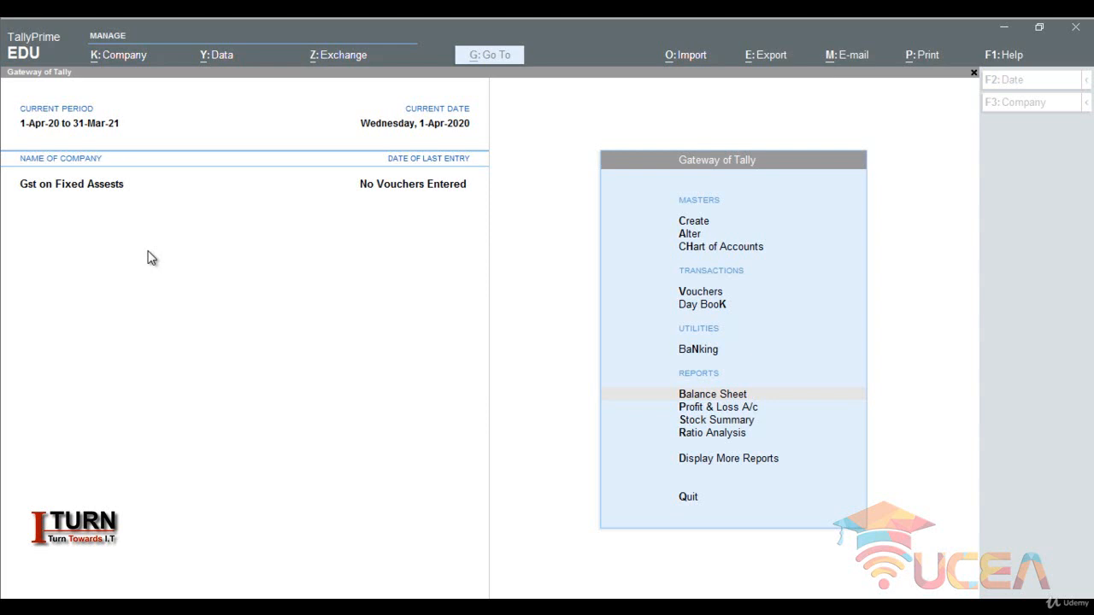
- Open the GST details of the company Gst on Fixed Assests, keeping its accounting and inventory features enabled
left_click(457, 349)
key("F11")
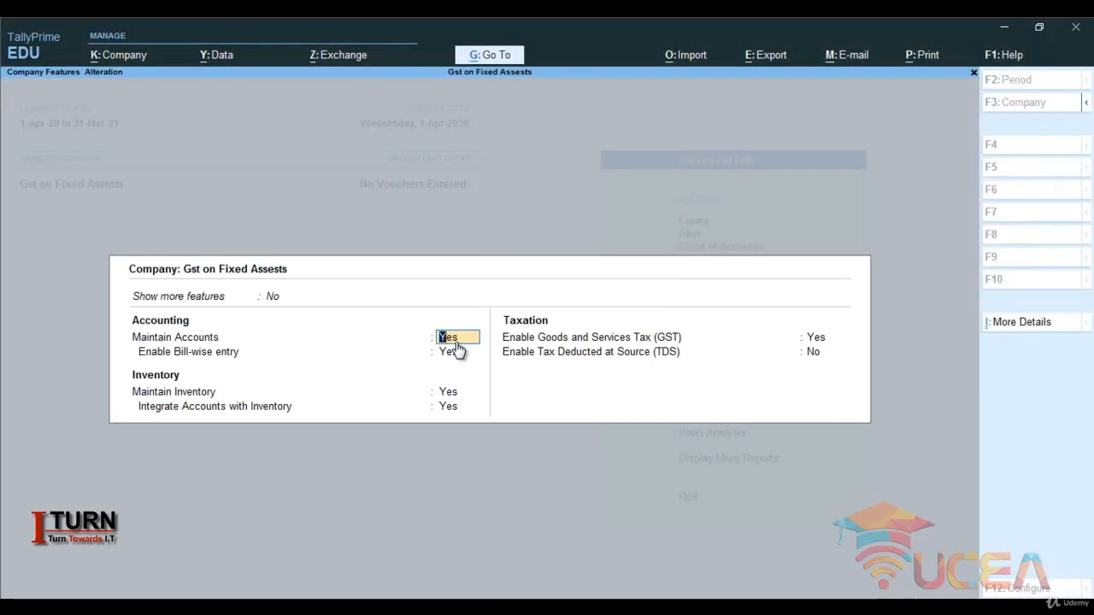
key("Return")
key("Return")
key("Return")
key("Return")
key("Return")
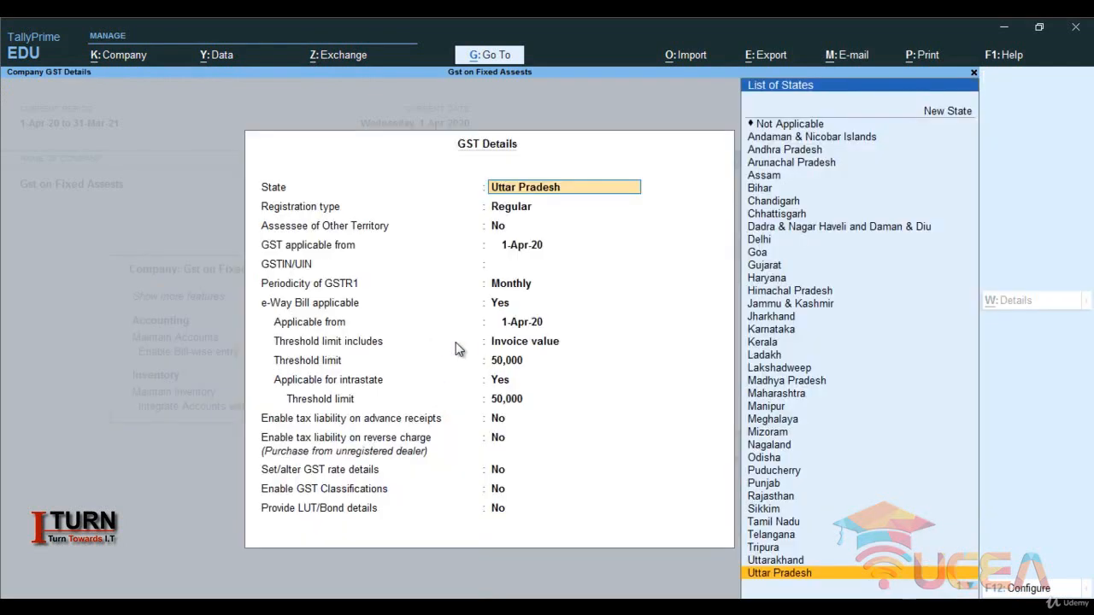
- Keep Uttar Pradesh, Regular registration and the 1-Apr-20 start date, enter the company's GSTIN/UIN, and keep GSTR1 periodicity Monthly
key("Return")
key("Return")
key("Return")
key("Return")
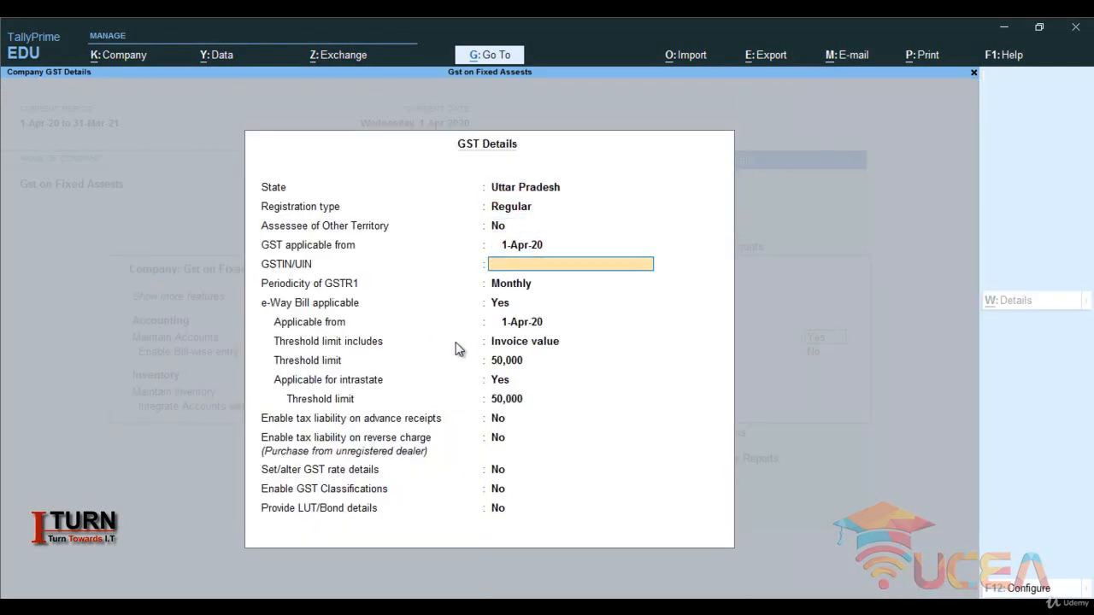
type("09FDHGFHDGFAS")
key("Return")
key("Return")
key("Return")
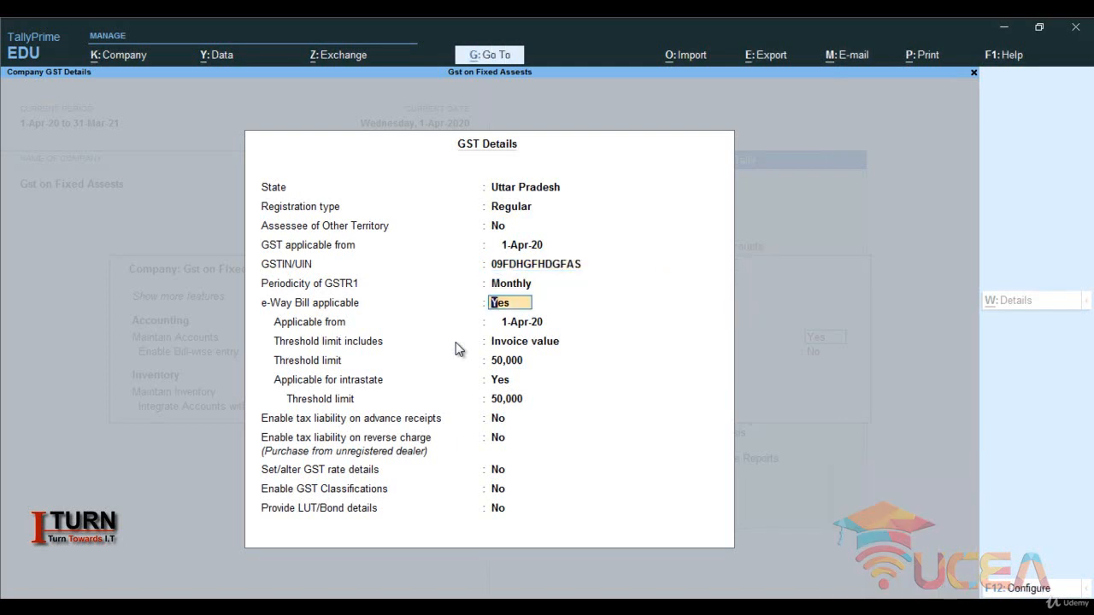
- Set e-Way Bill applicable to No, leave the remaining GST and TDS options at No, and save the company features
type("n")
key("Return")
key("Return")
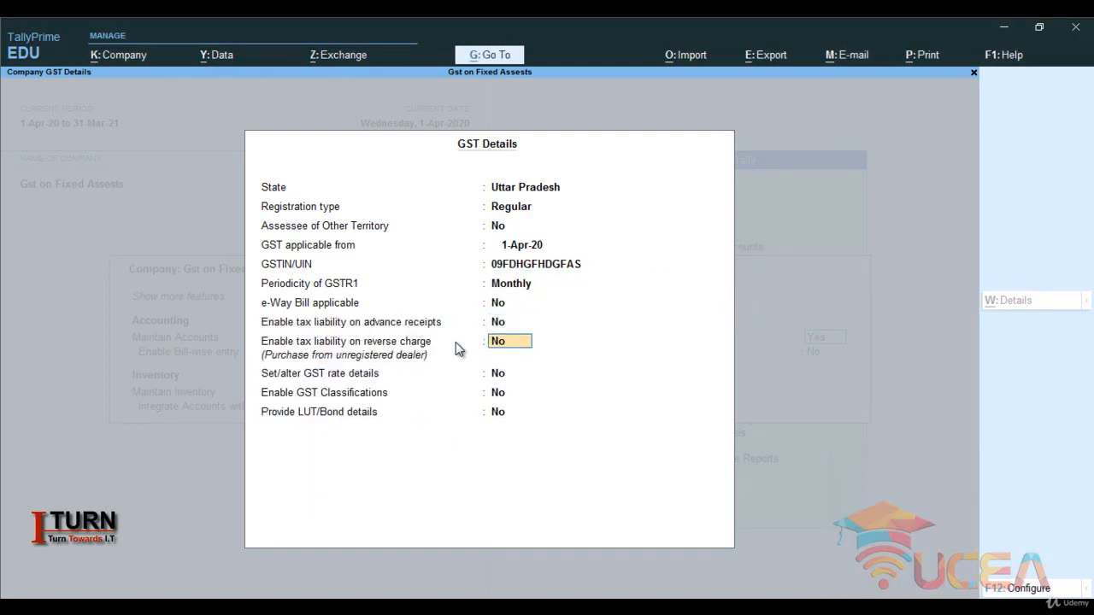
key("Return")
key("Return")
key("Return")
key("Return")
key("Return")
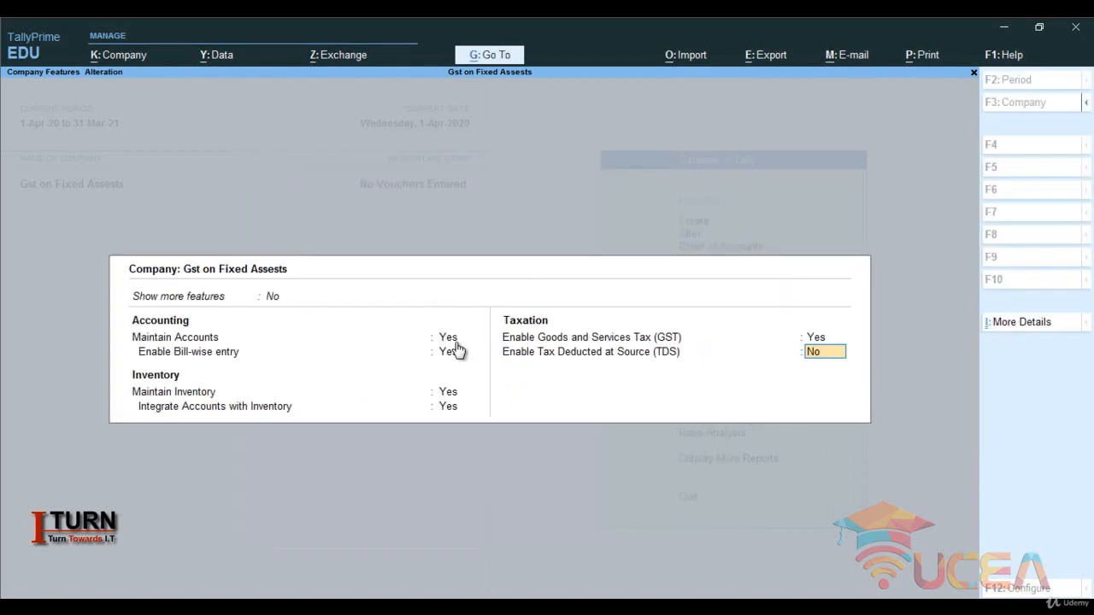
key("Return")
key("Return")
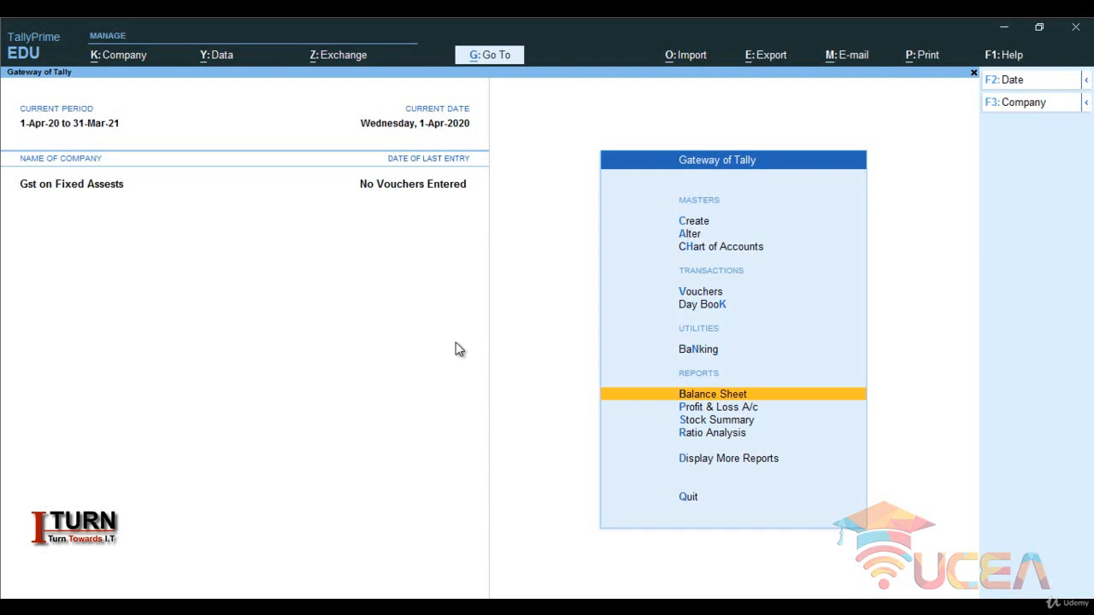
- Start a new purchase voucher
key("Up")
key("Up")
key("Up")
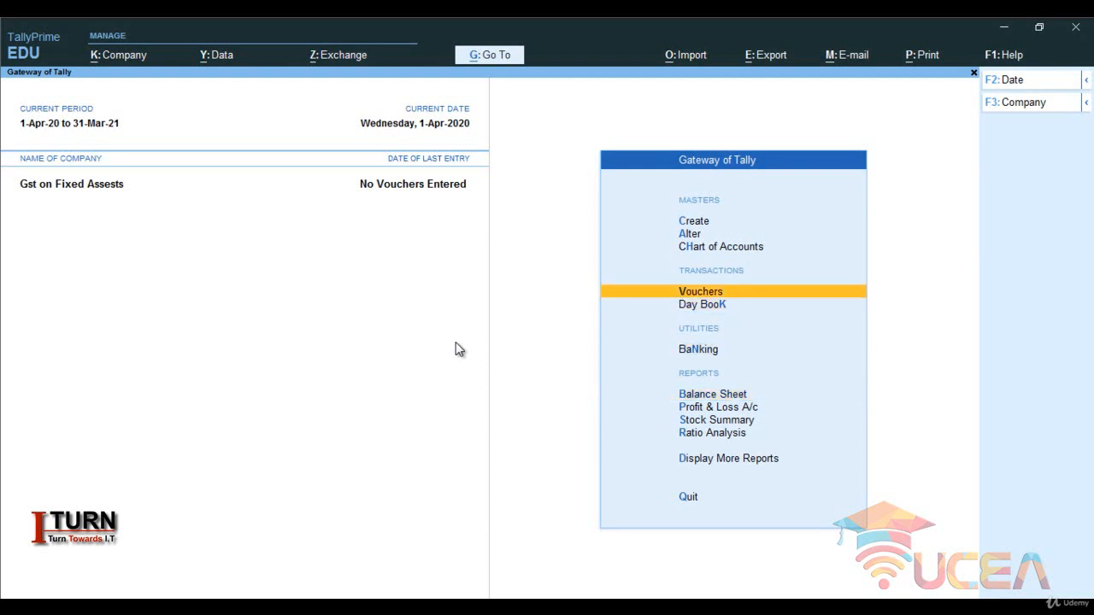
key("Return")
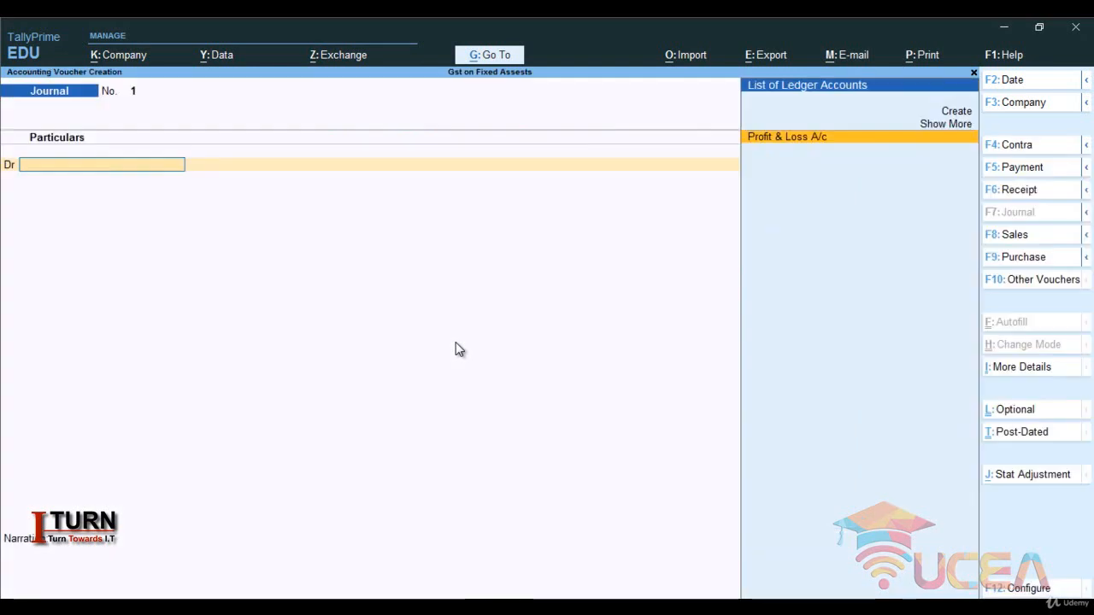
left_click(1017, 260)
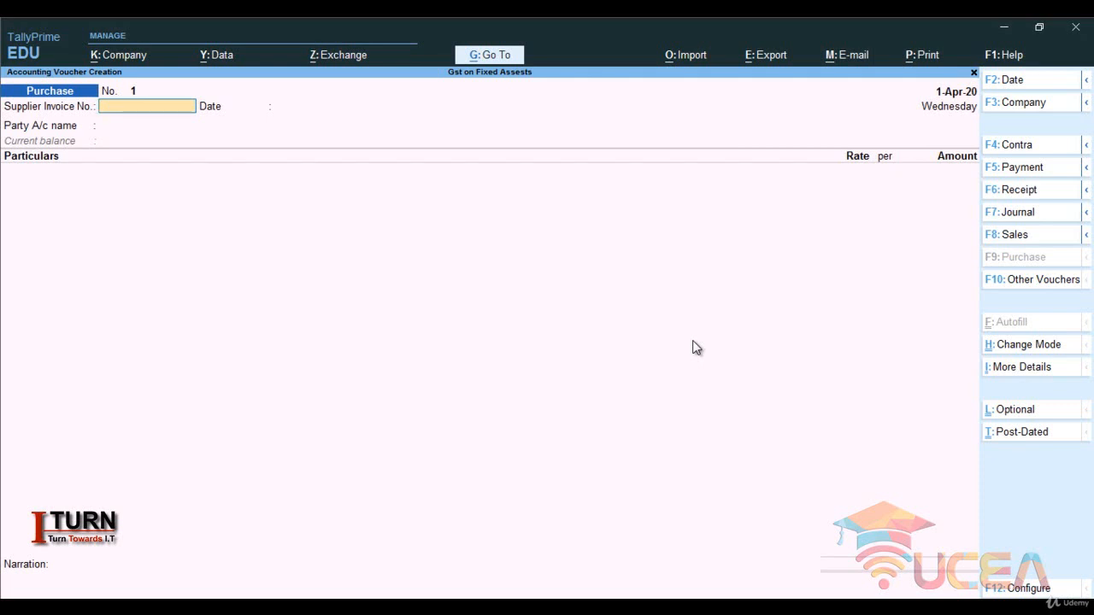
- Switch the purchase voucher to Item Invoice mode and back to Accounting Invoice mode
left_click(1044, 347)
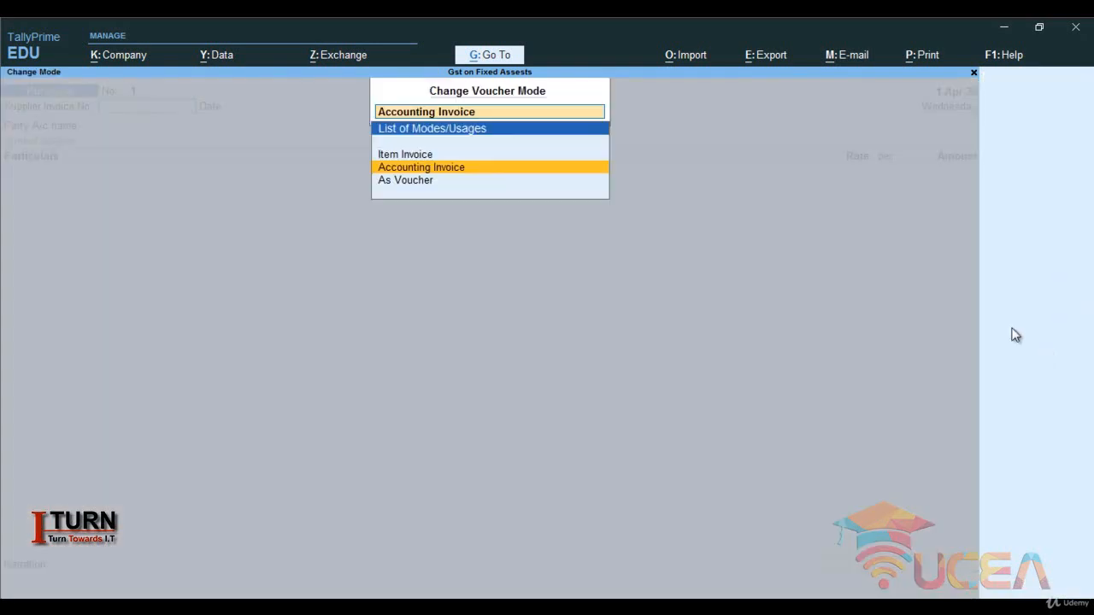
left_click(404, 156)
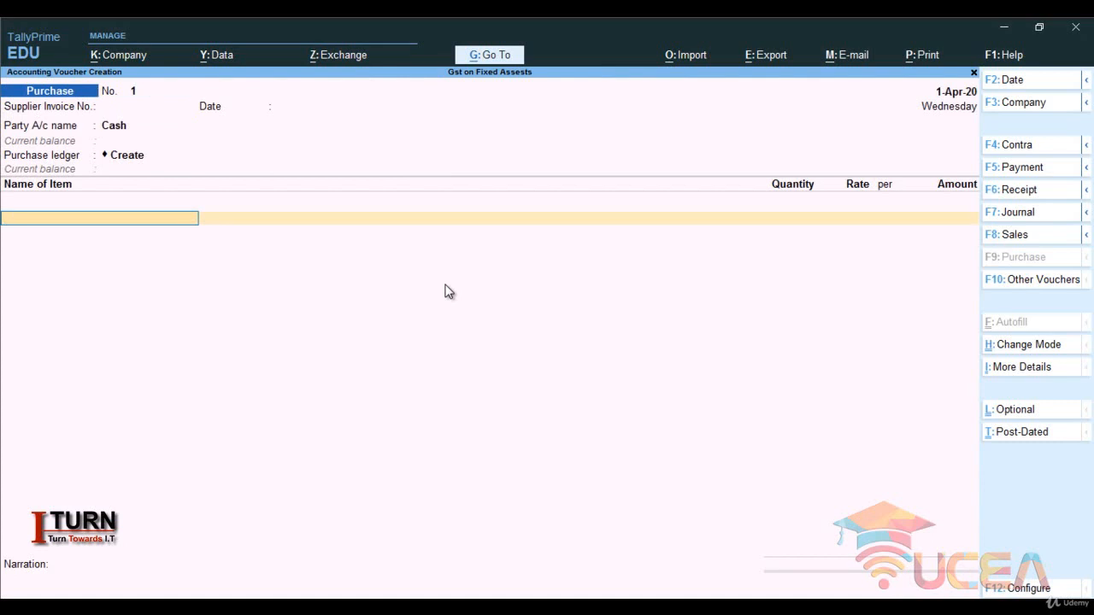
left_click(1019, 347)
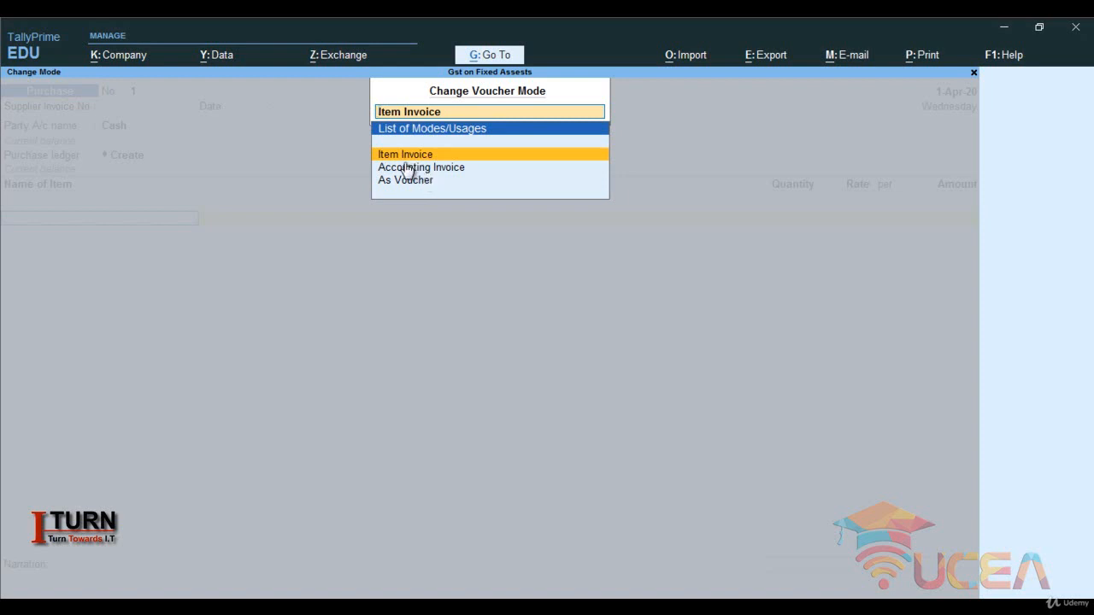
left_click(420, 167)
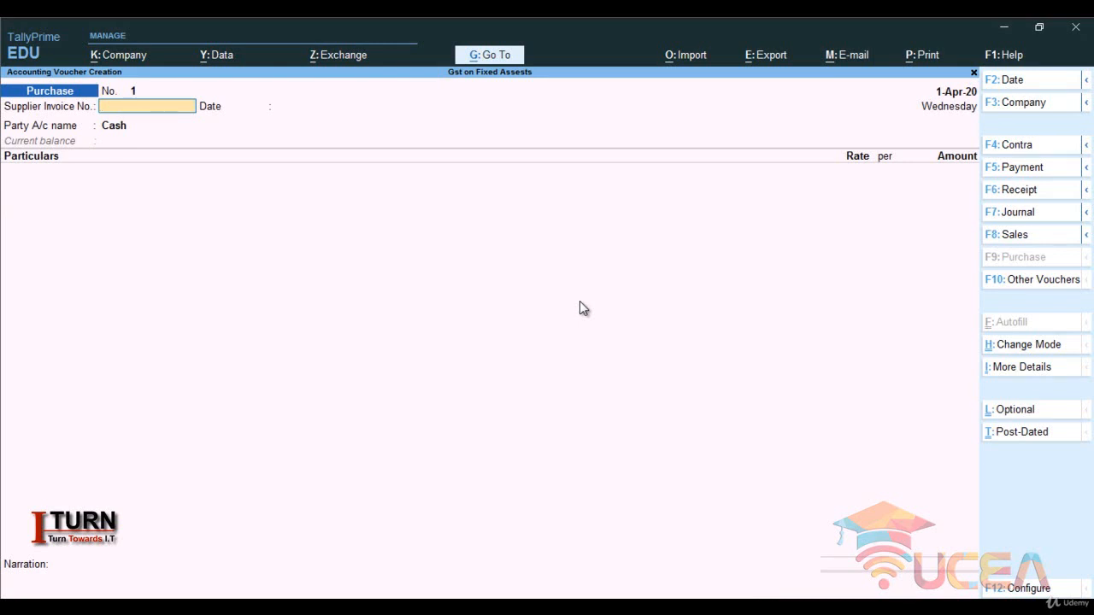
- Enter supplier invoice number 543 dated 1-Apr-20 in the purchase voucher
type("543")
key("Return")
key("Return")
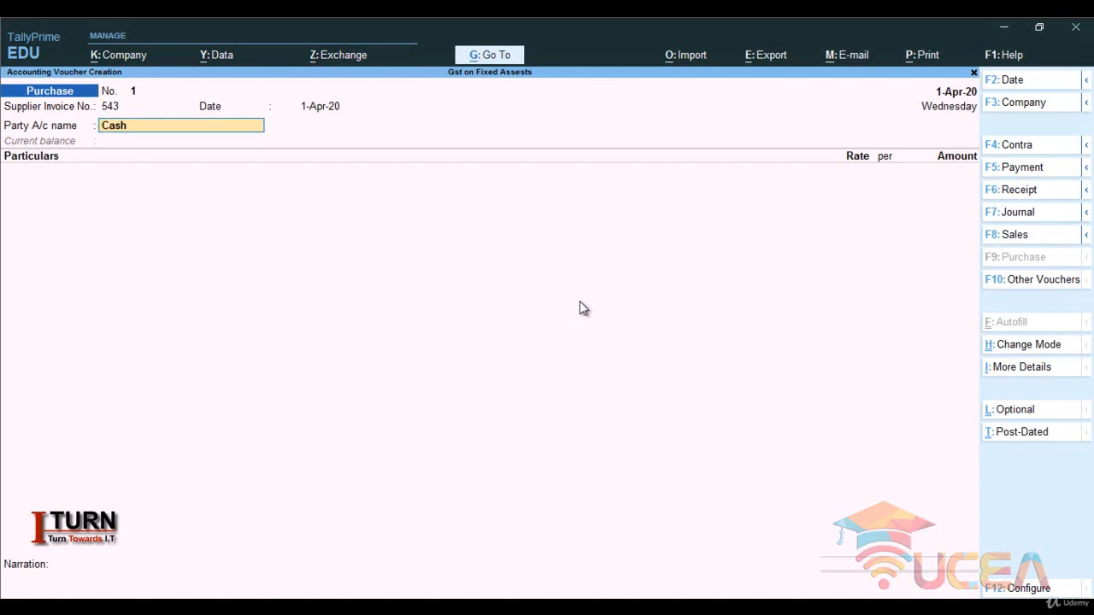
- Create a party ledger named Ram Enterprise under the Sundry Creditors group from the purchase voucher
key("ctrl")
key("alt+c")
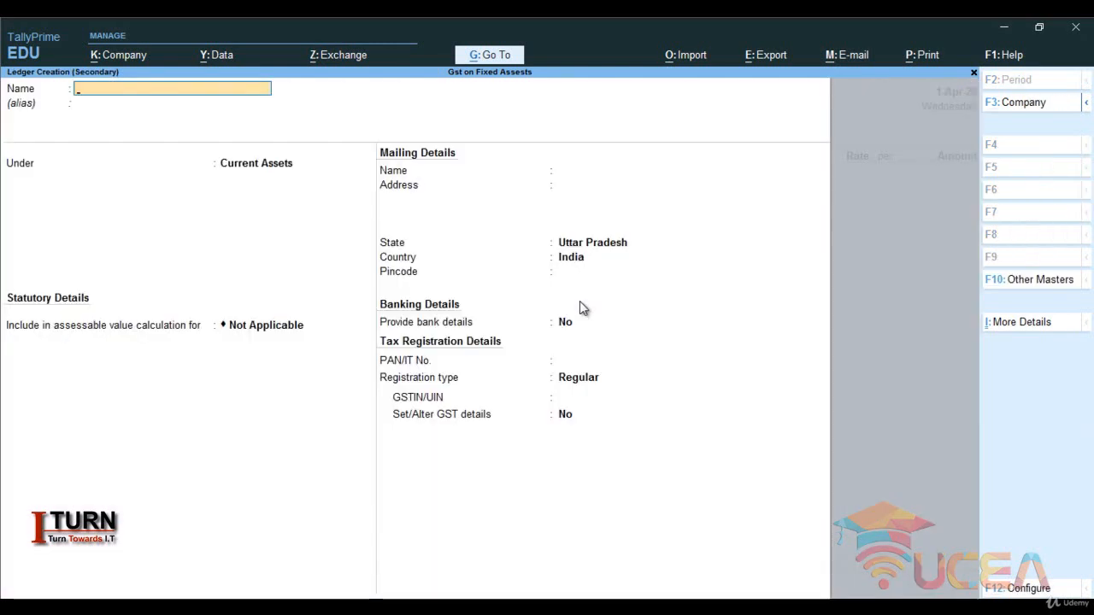
key("Caps_Lock")
type("Ra")
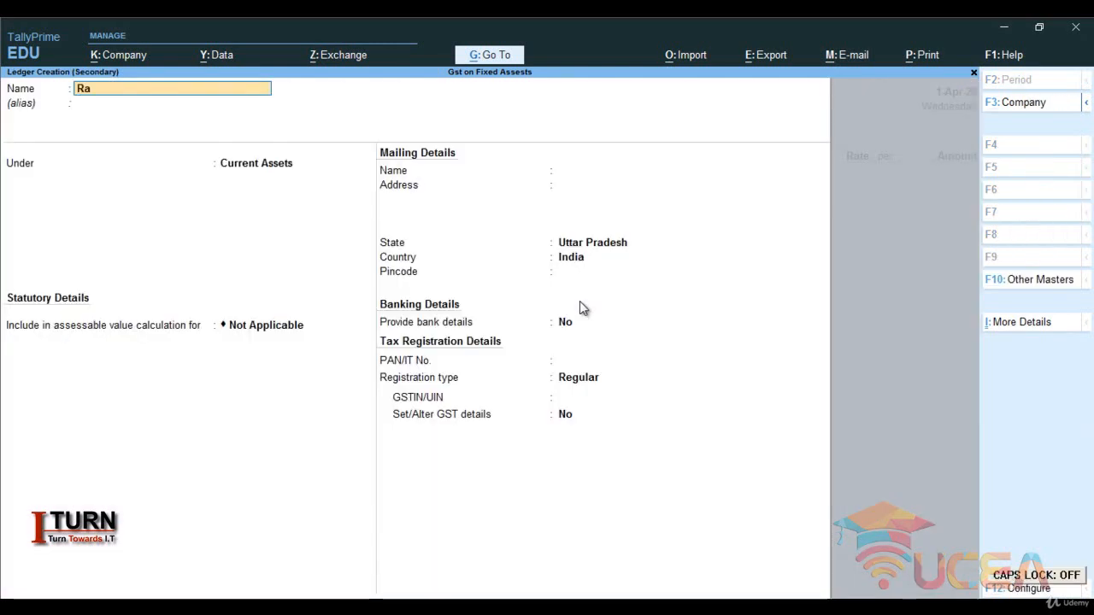
type("m En")
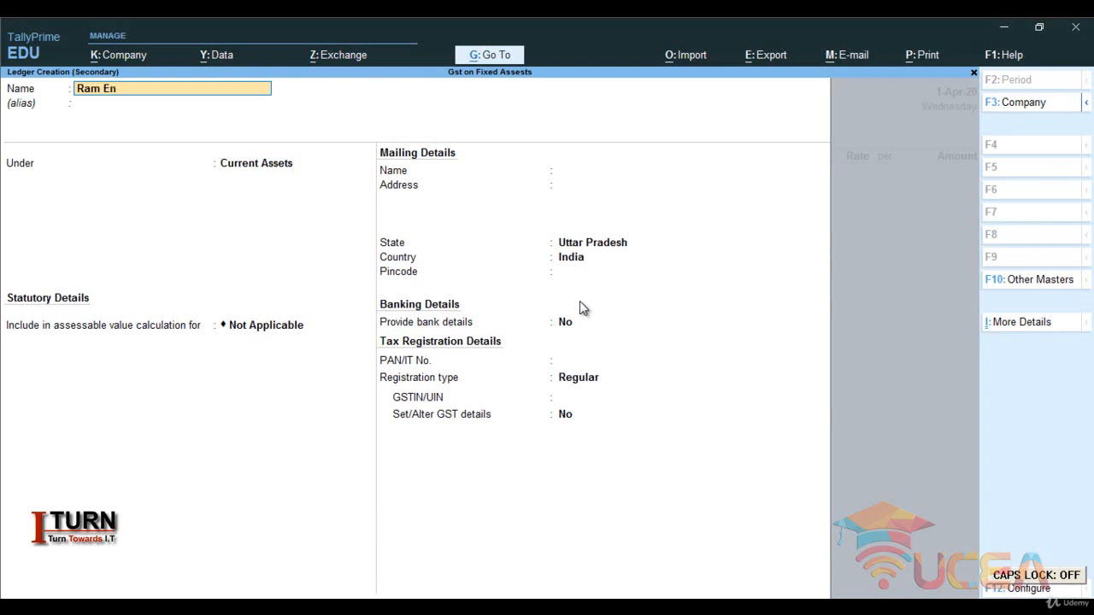
type("terprise")
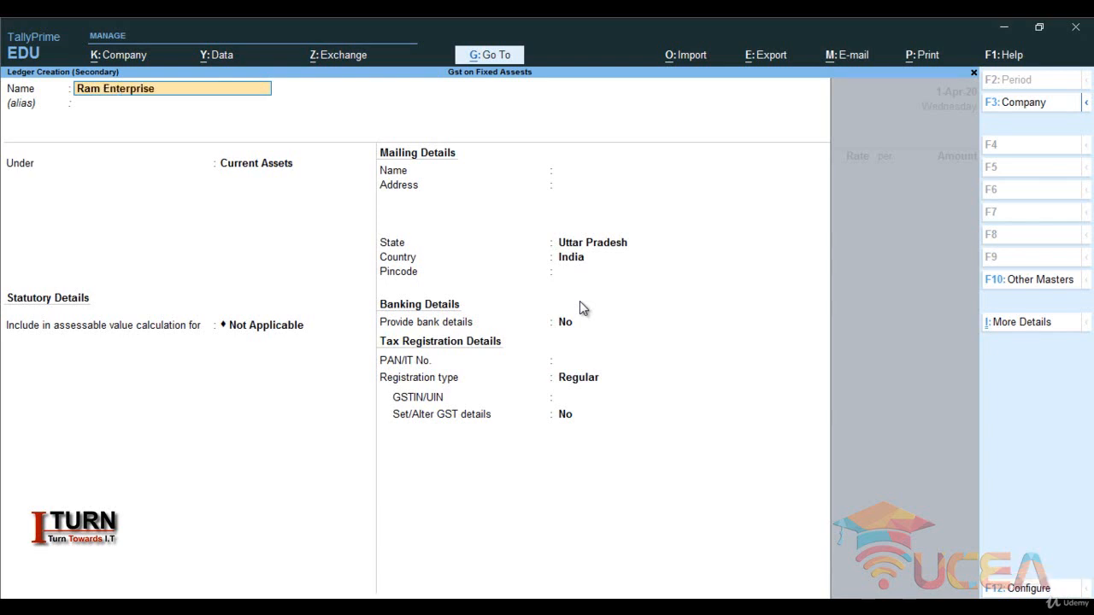
key("Return")
key("Return")
type("Sun")
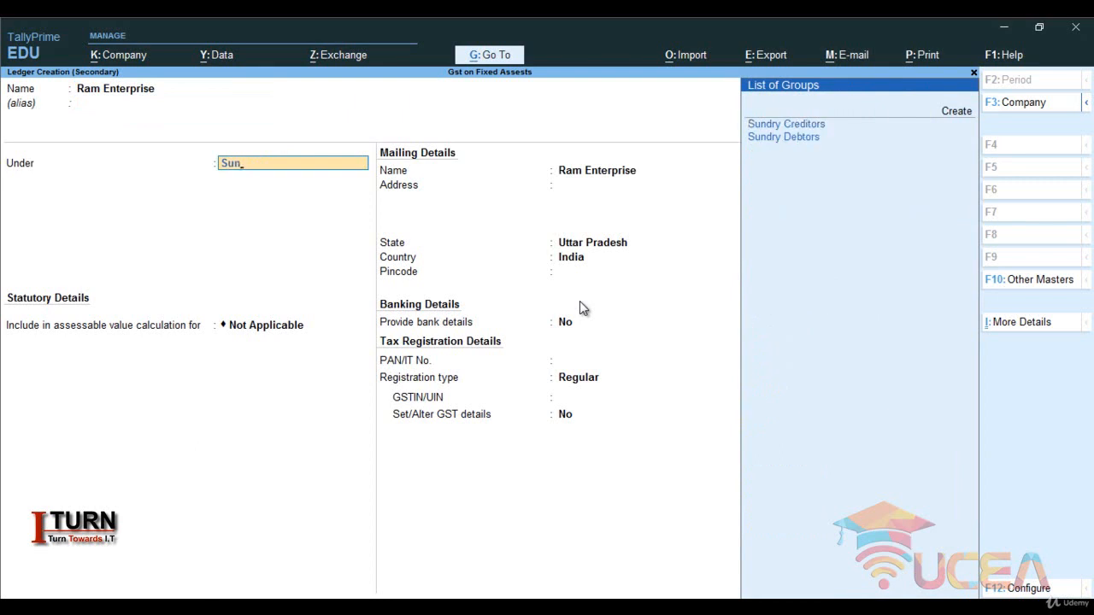
key("Down")
key("Return")
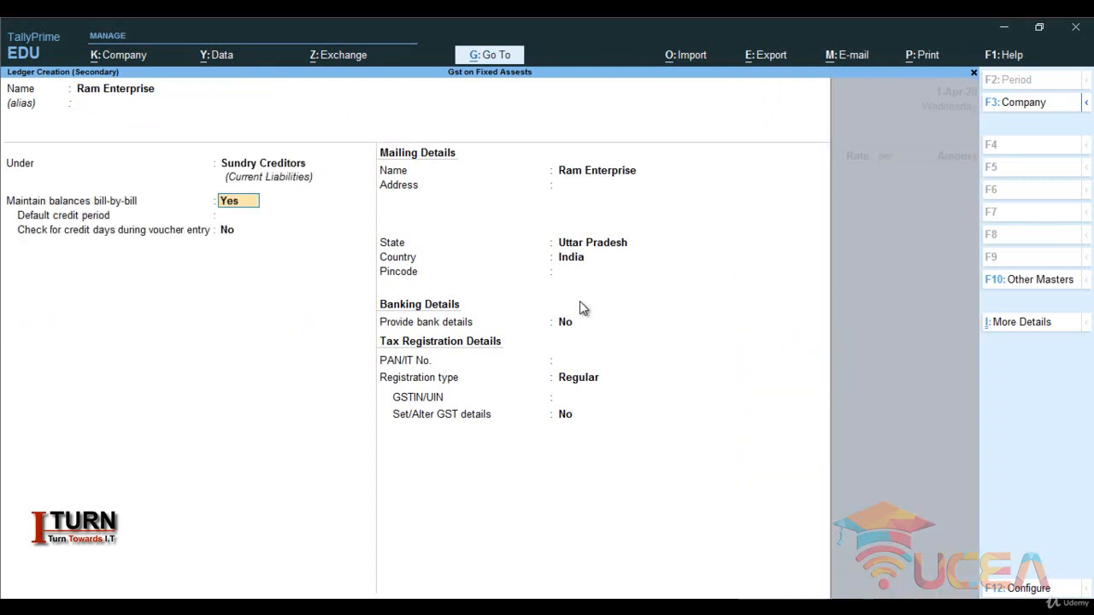
- Keep bill-by-bill balances, Uttar Pradesh and Regular registration, leave the GSTIN blank, and save the Ram Enterprise ledger
key("Return")
key("Return")
key("Return")
key("Return")
key("Return")
key("Return")
key("Return")
key("Return")
key("Return")
key("Return")
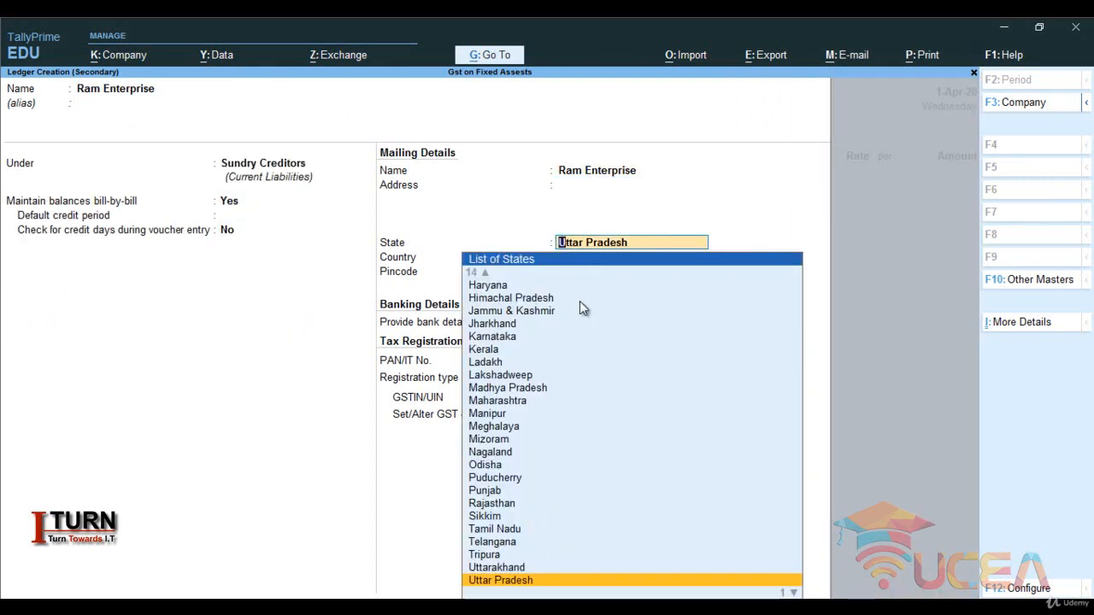
key("Return")
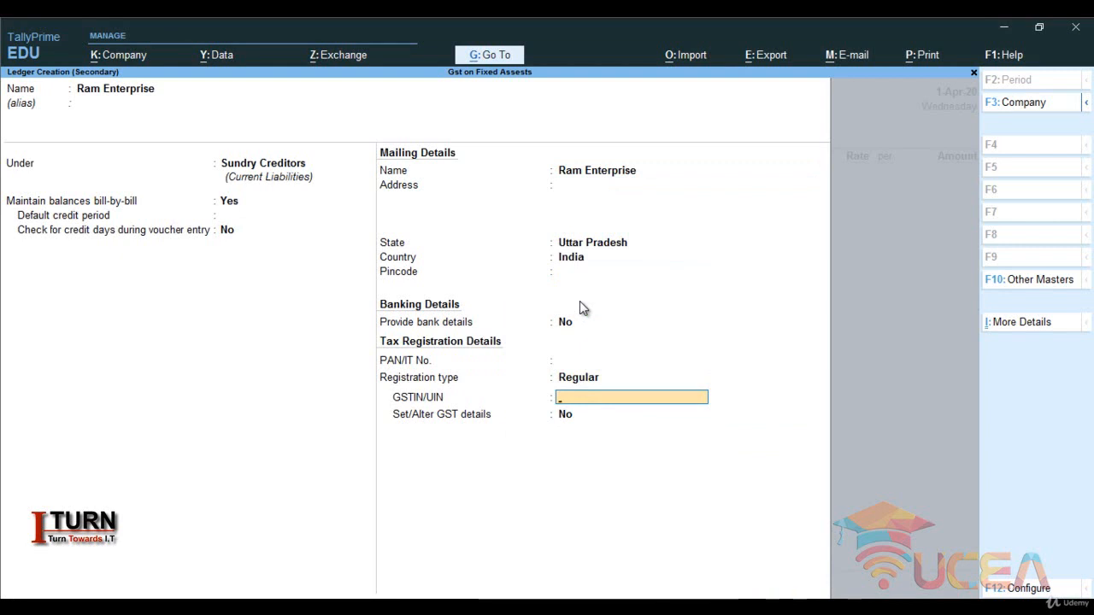
key("Return")
key("Return")
key("Return")
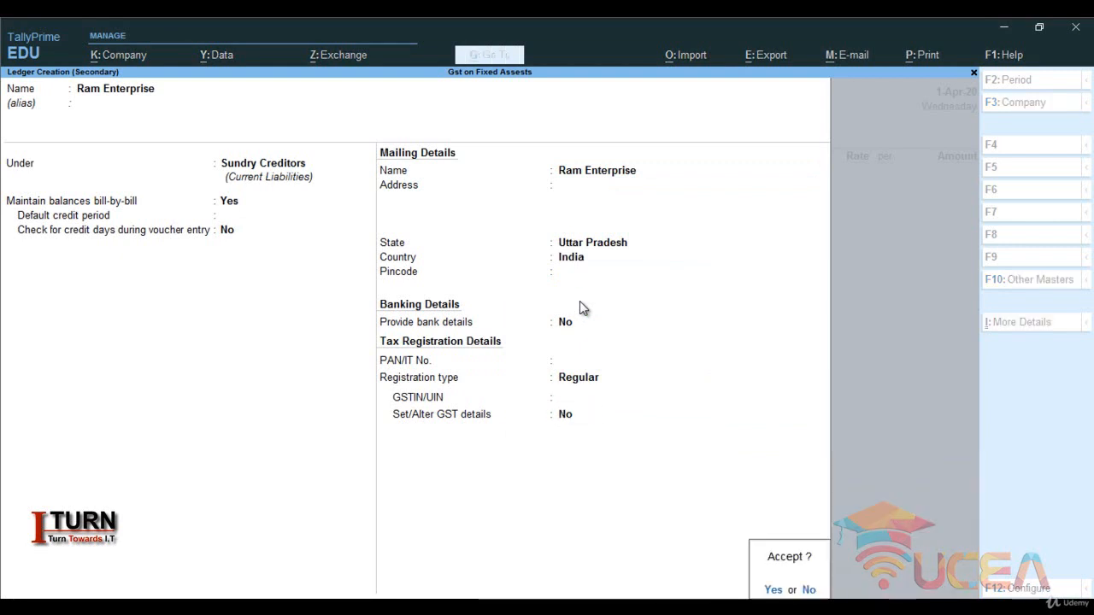
key("y")
- Accept the receipt, order and party details for Ram Enterprise with the receipt and order fields left blank
key("Return")
key("Return")
key("Return")
key("Return")
key("Return")
key("Return")
key("Return")
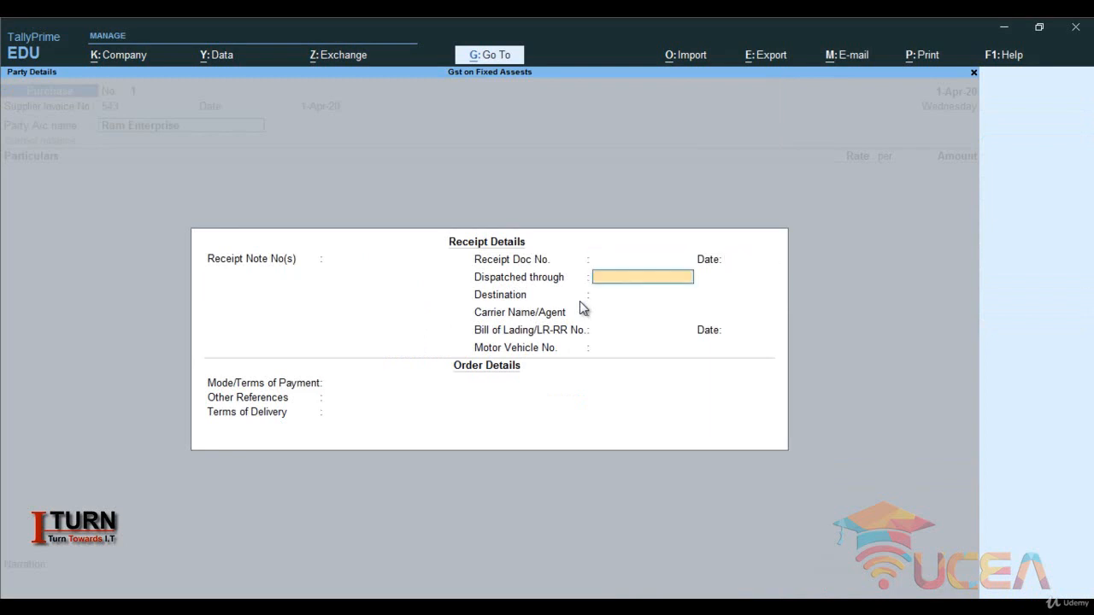
key("Return")
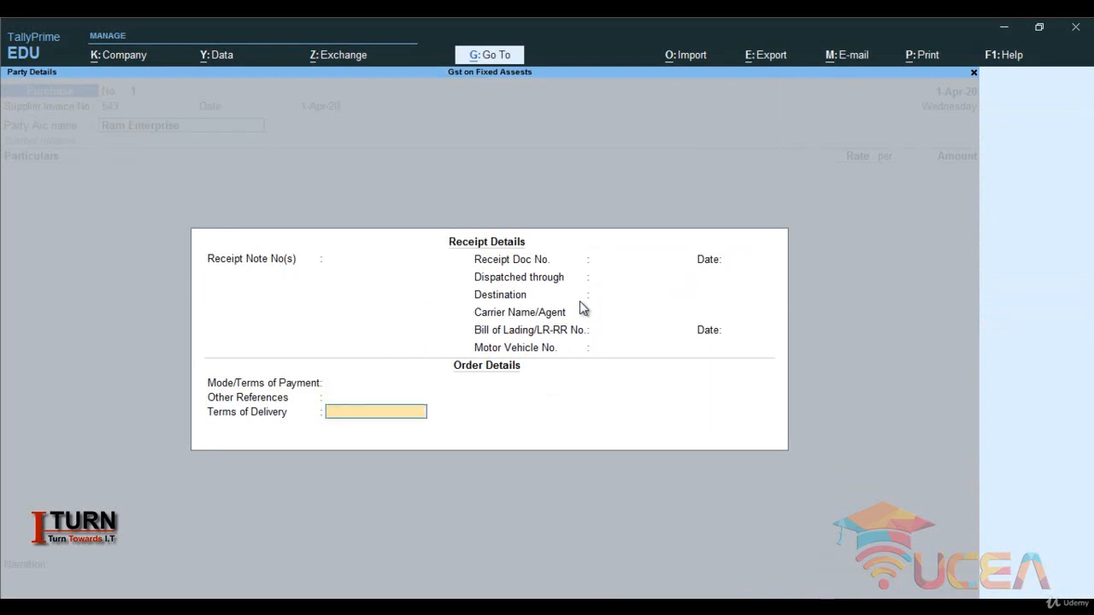
key("Return")
key("Return")
key("Return")
key("Return")
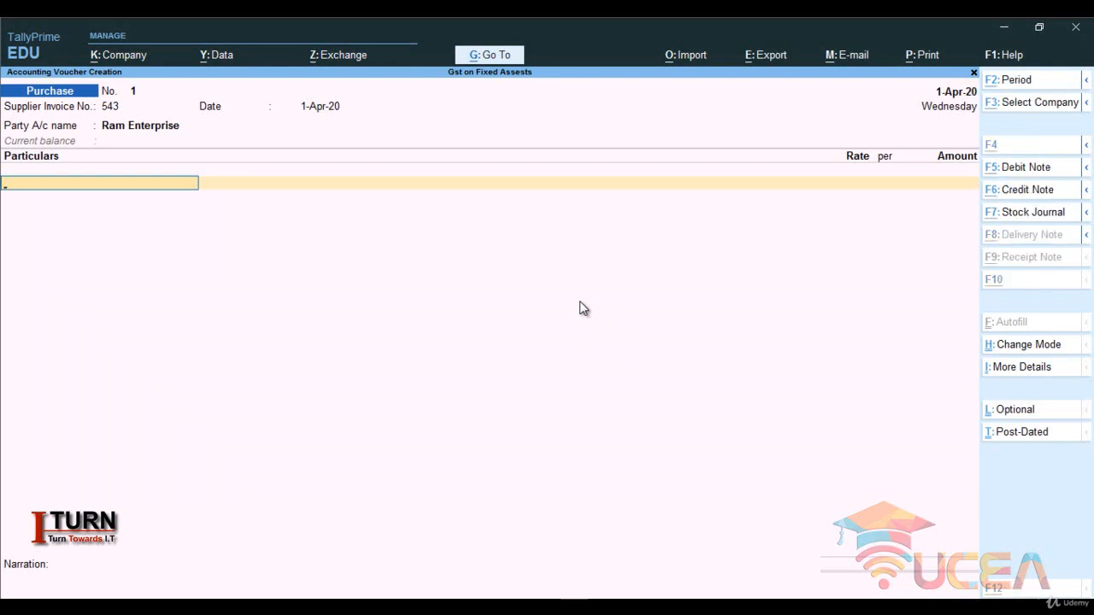
- Create a ledger named Machine under the Fixed Assets group for the voucher's first particulars line
key("alt+c")
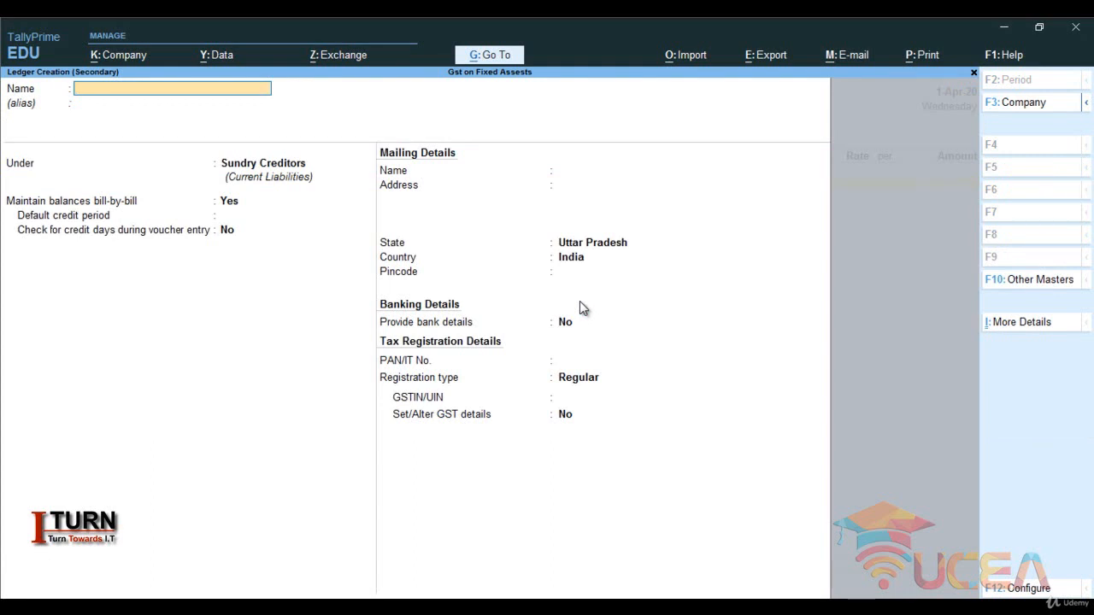
type("Machine")
key("Return")
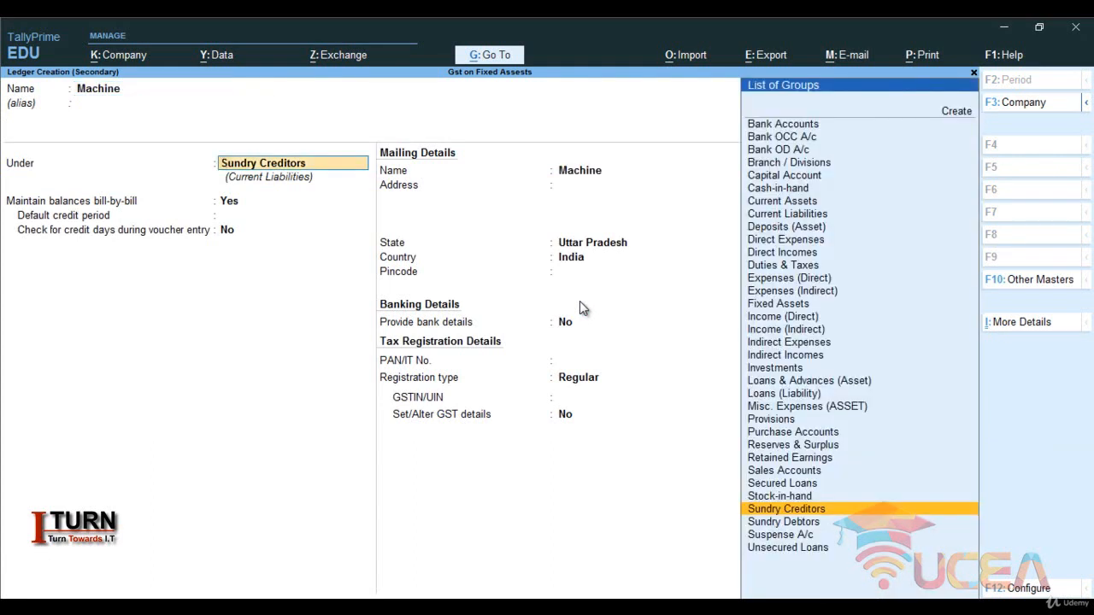
type("Fi")
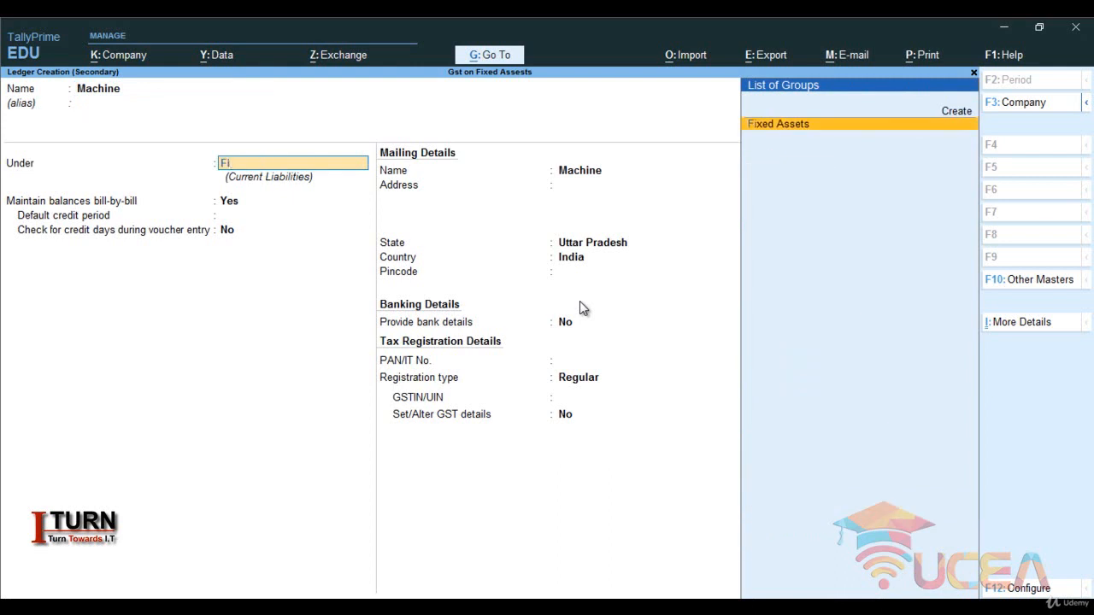
key("Return")
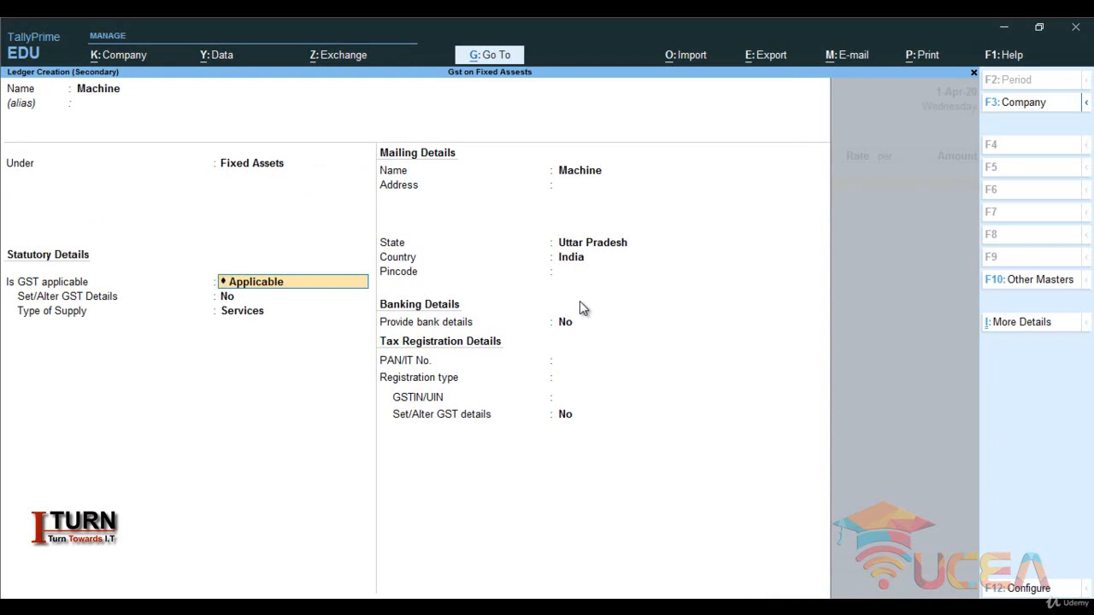
- Keep GST applicable for the Machine ledger, enable its GST details and set the nature of transaction to Purchase Taxable
key("Return")
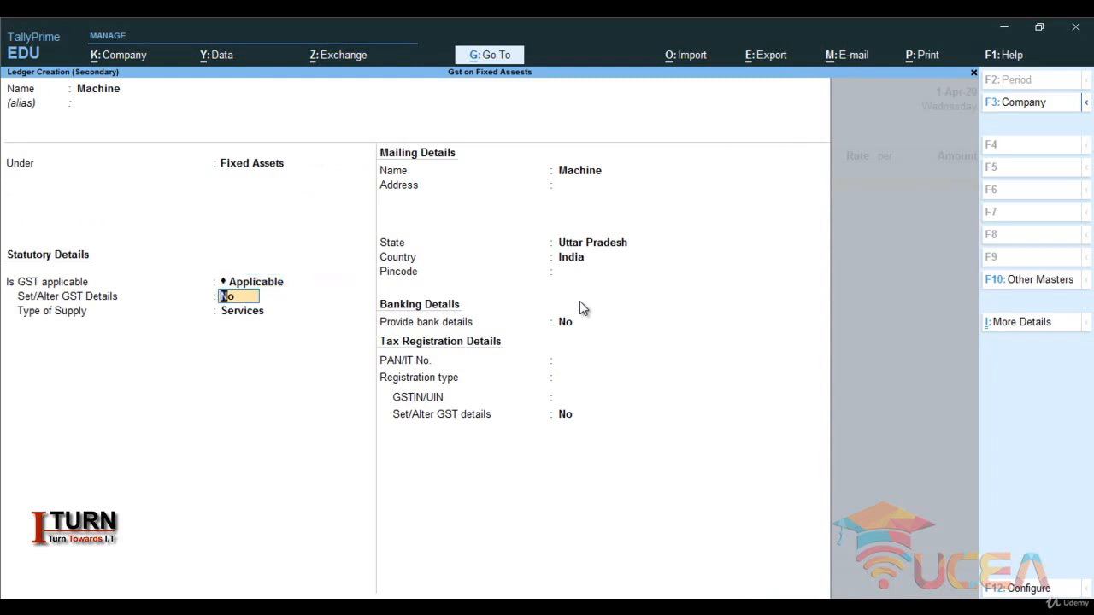
key("y")
key("Return")
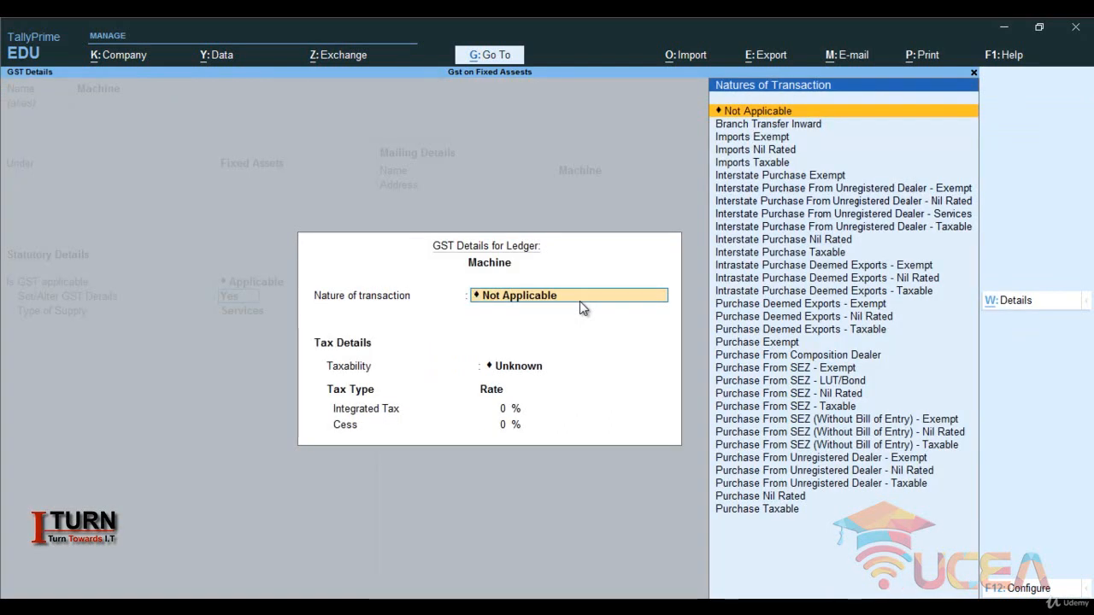
type("Pu")
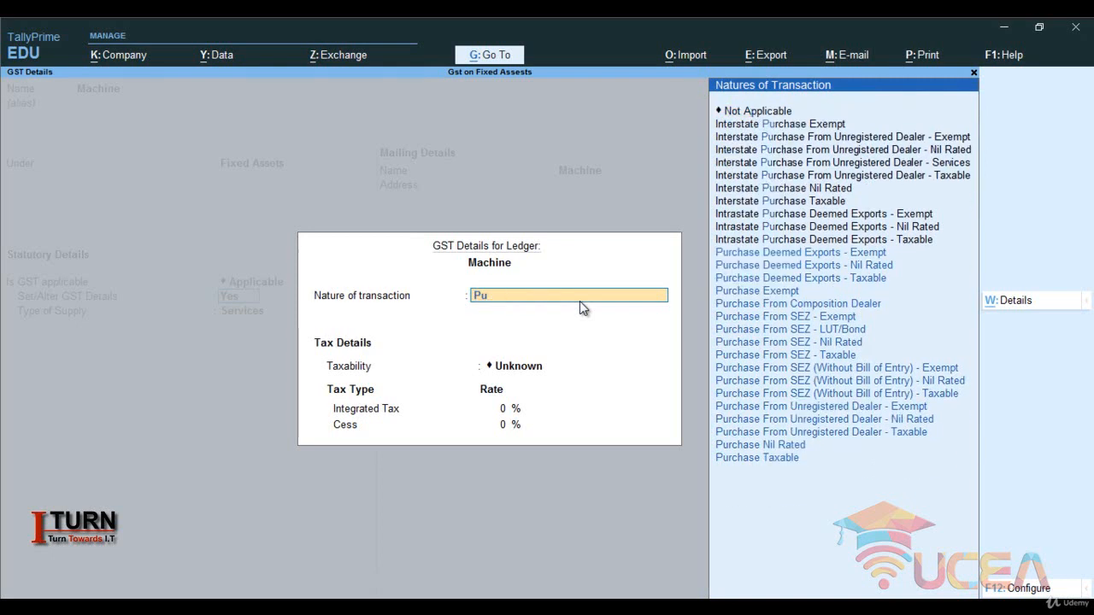
key("Up")
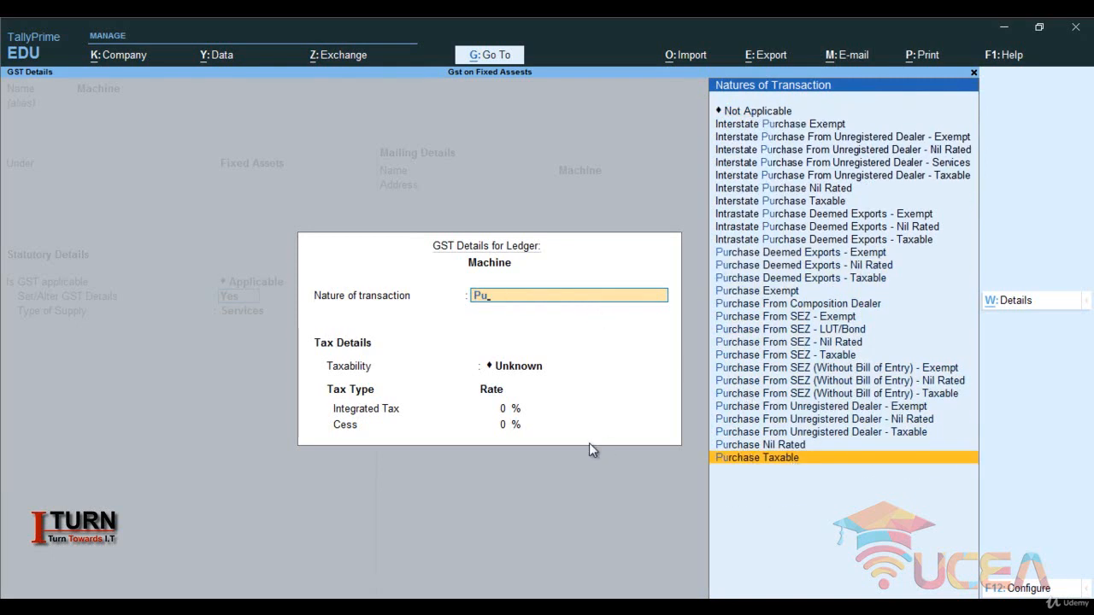
key("Return")
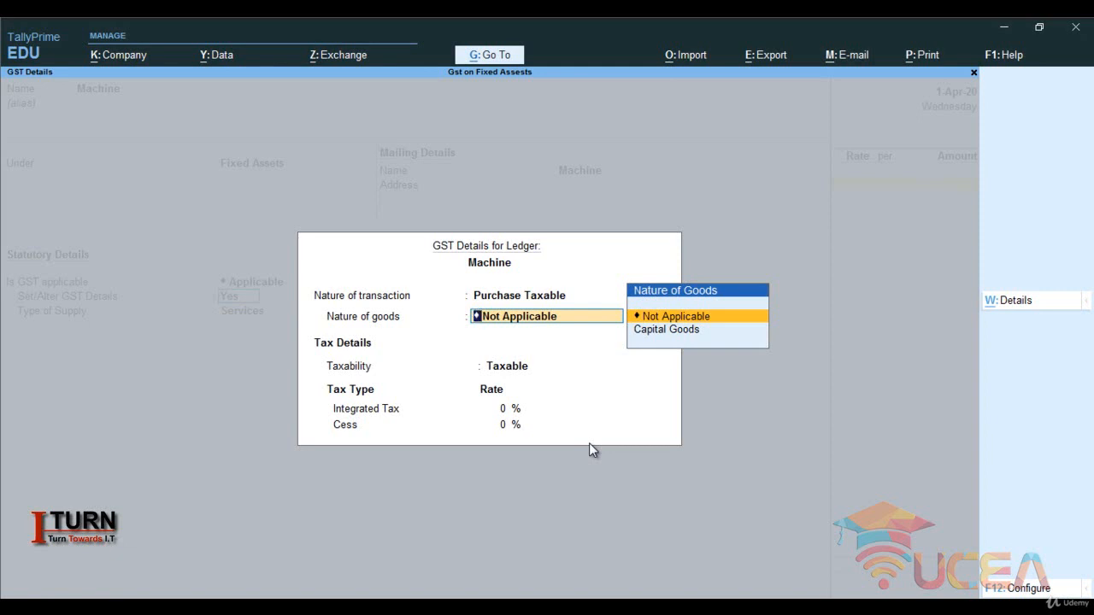
- Set the Machine ledger's nature of goods to Capital Goods and integrated tax to 18%, keeping cess at 0%
key("Down")
key("Return")
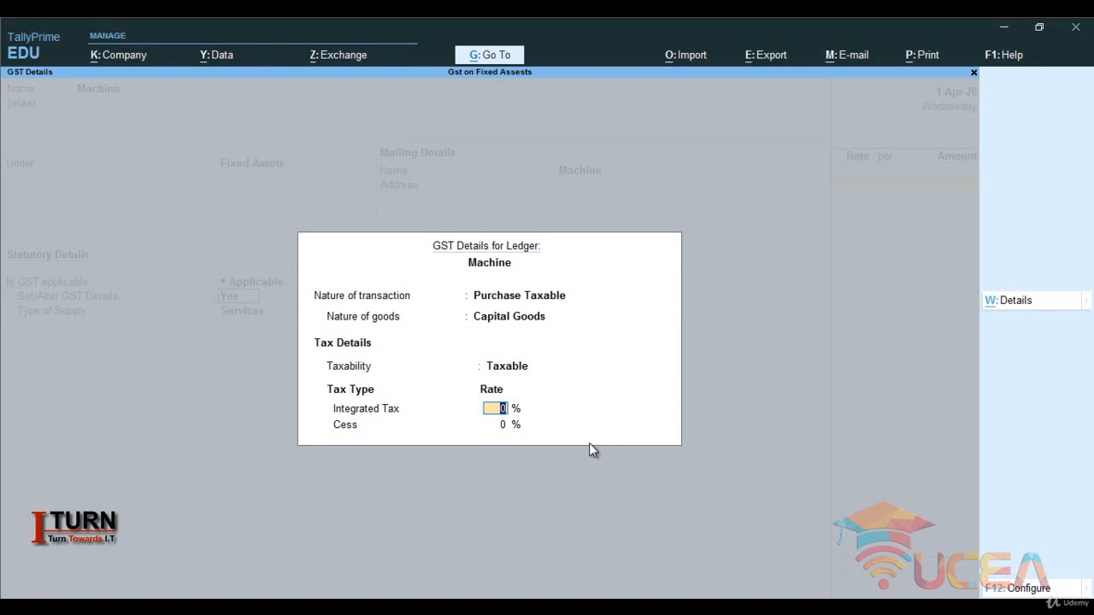
type("18")
key("Return")
key("Return")
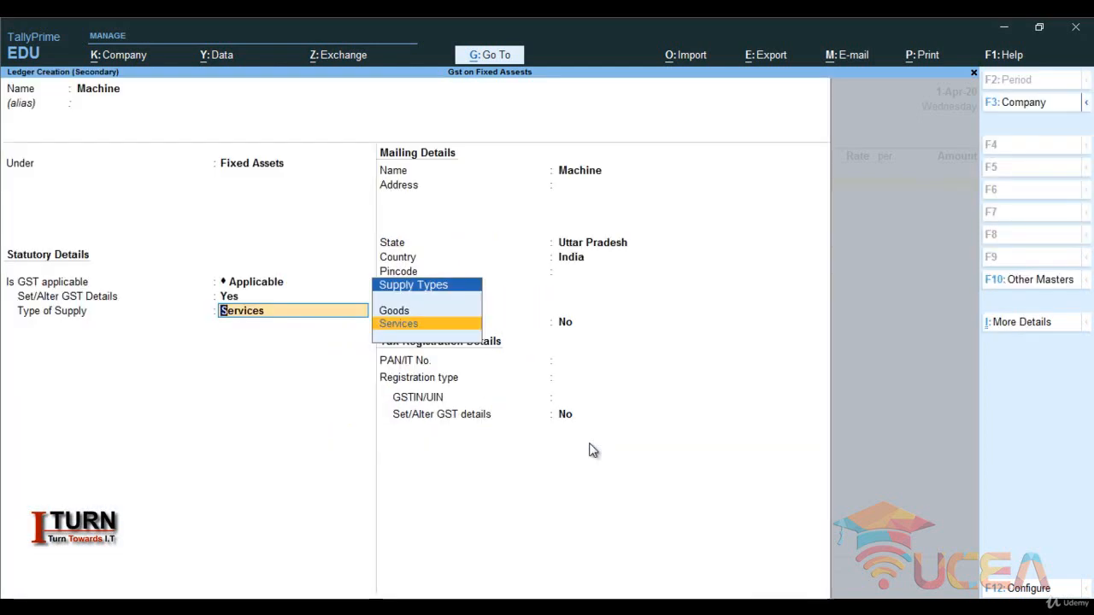
- Set the Machine ledger's type of supply to Goods, leave bank details off and save the ledger
key("Up")
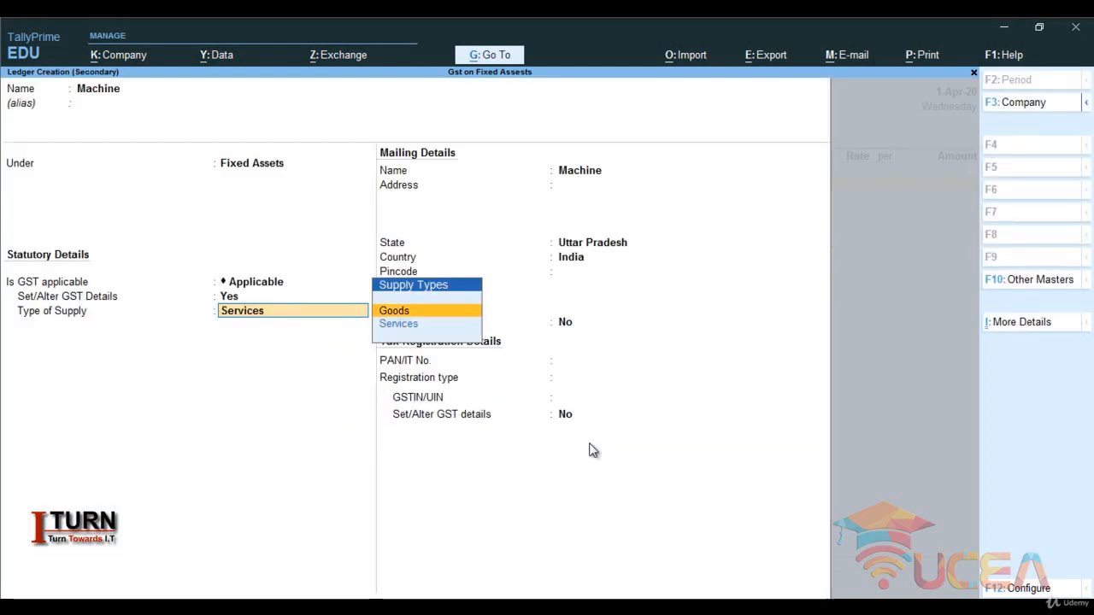
key("Return")
key("Return")
key("Return")
key("Return")
key("Return")
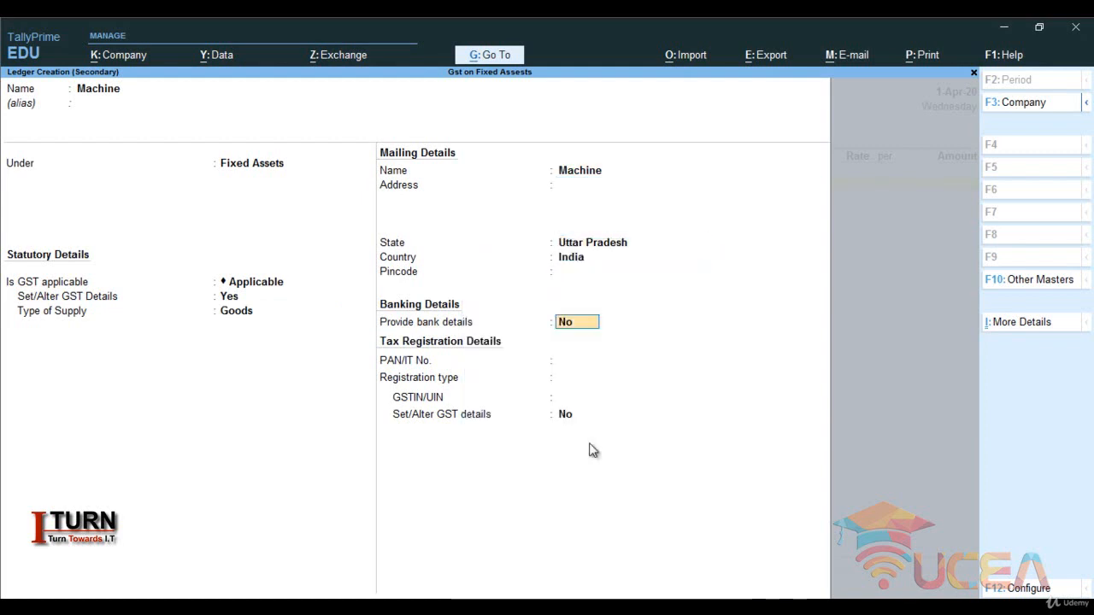
key("Return")
key("ctrl+a")
key("Return")
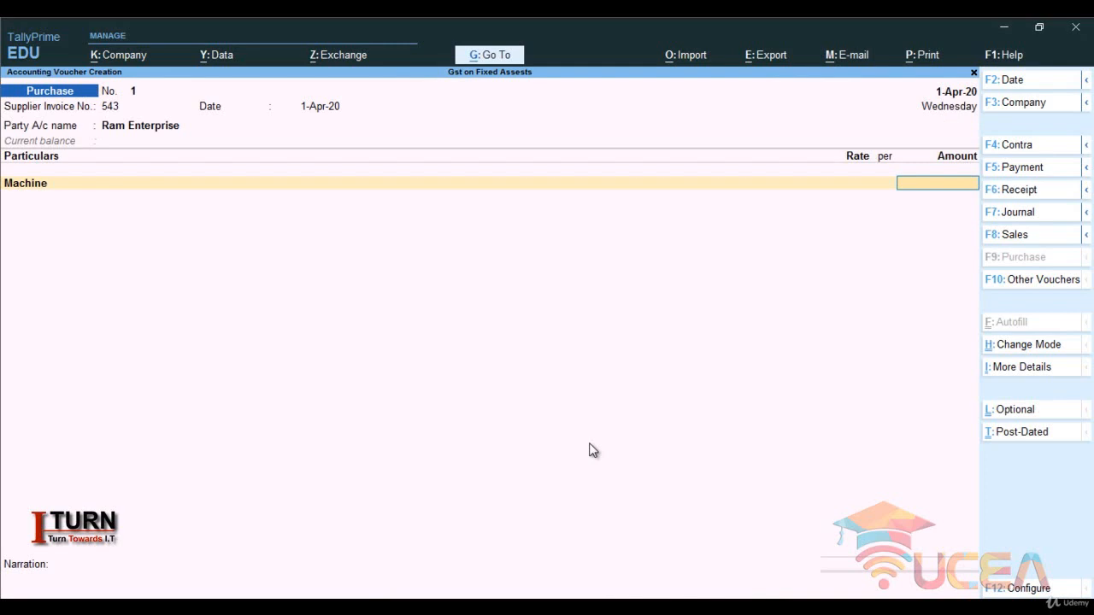
- Enter 4,00,000 as the Machine amount in the purchase voucher and accept the default Purchase Taxable classification
type("4,00,0")
type("00000")
key("Return")
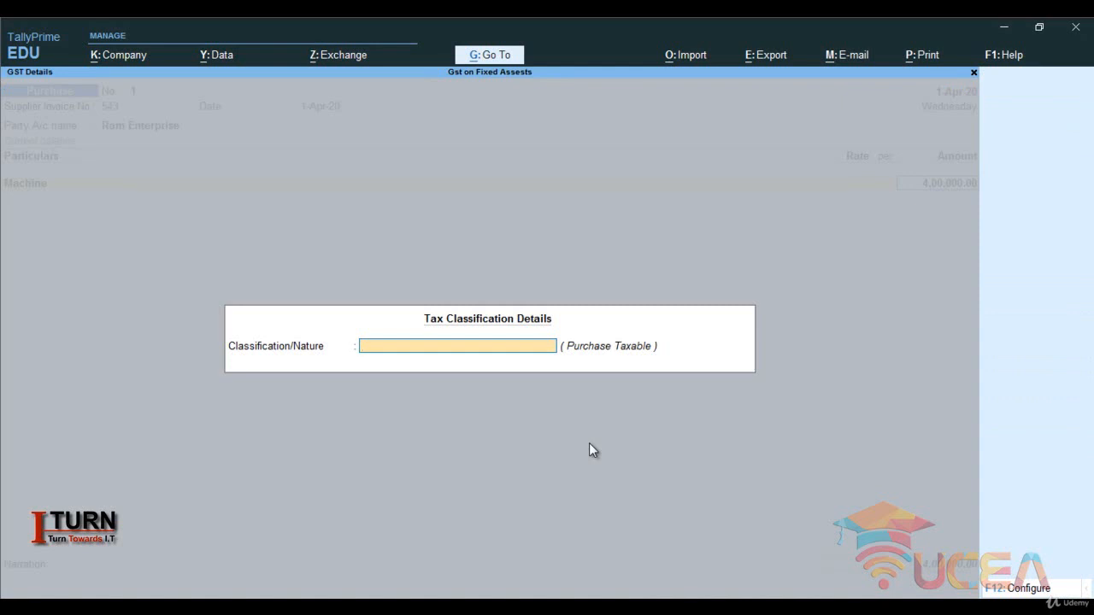
key("Return")
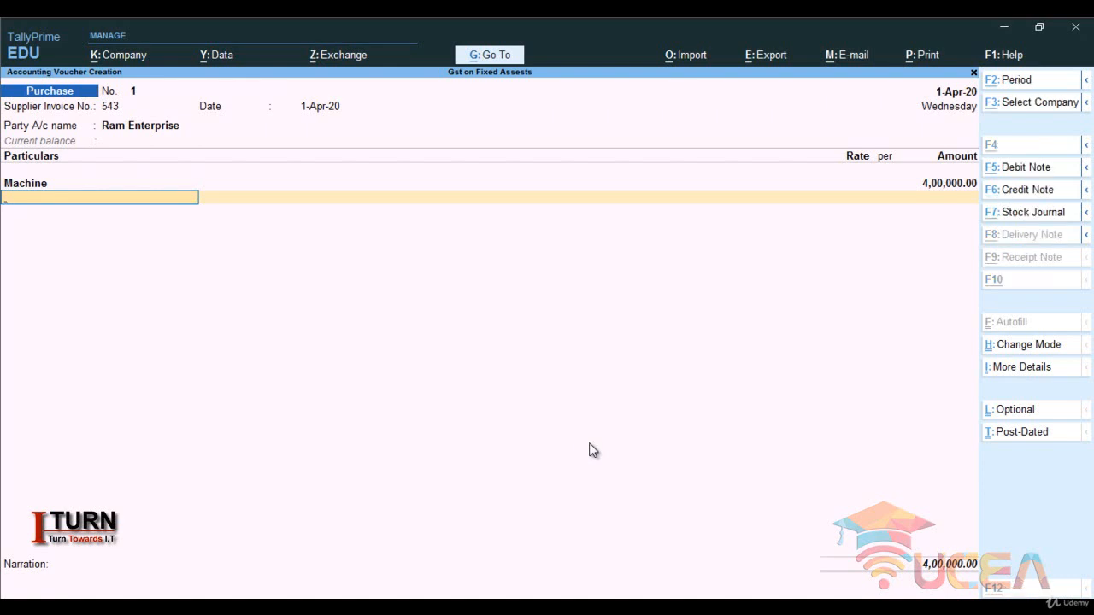
- Create a ledger named CGST under the Duties & Taxes group for the voucher's second particulars line
key("alt+c")
key("Caps_Lock")
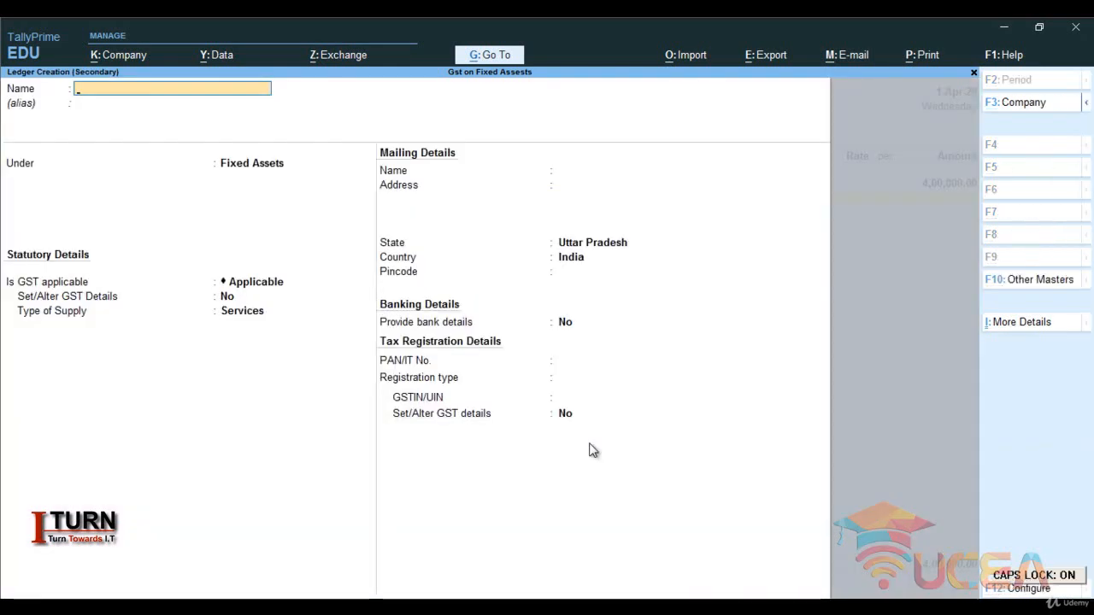
type("CGST")
key("Return")
key("Return")
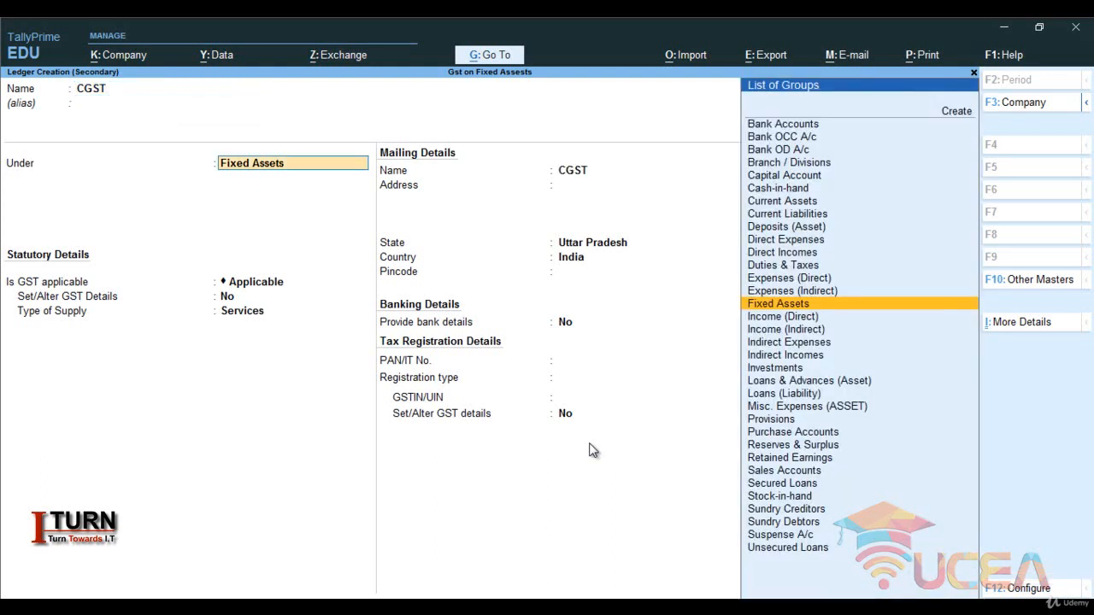
type("DU")
key("Return")
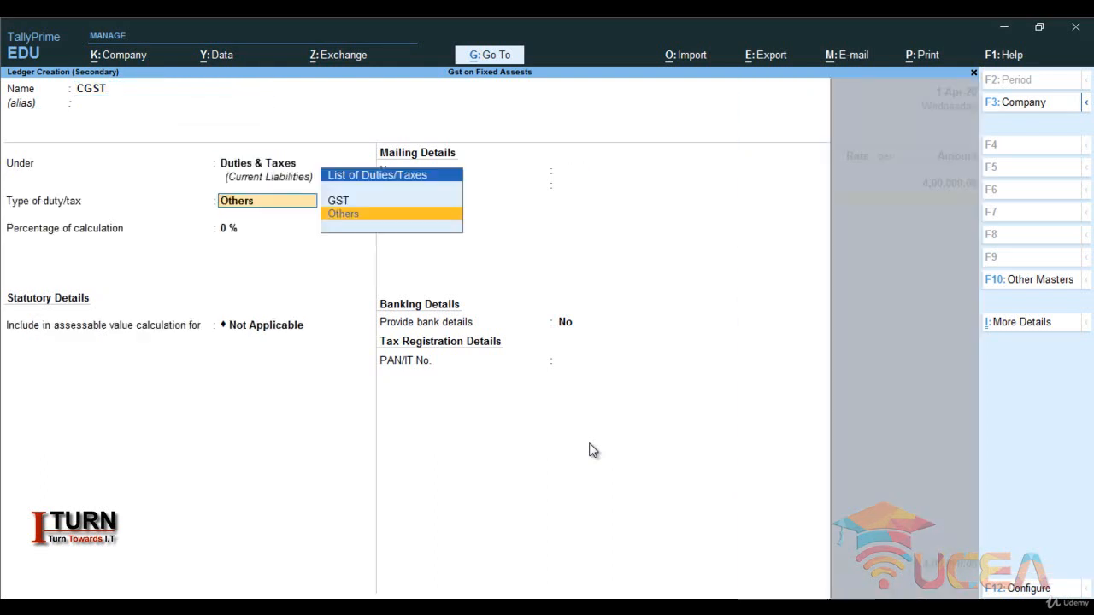
- Set CGST to duty type GST and tax type Central Tax, save it with default calculation settings, and accept its calculated voucher amount
key("Up")
key("Return")
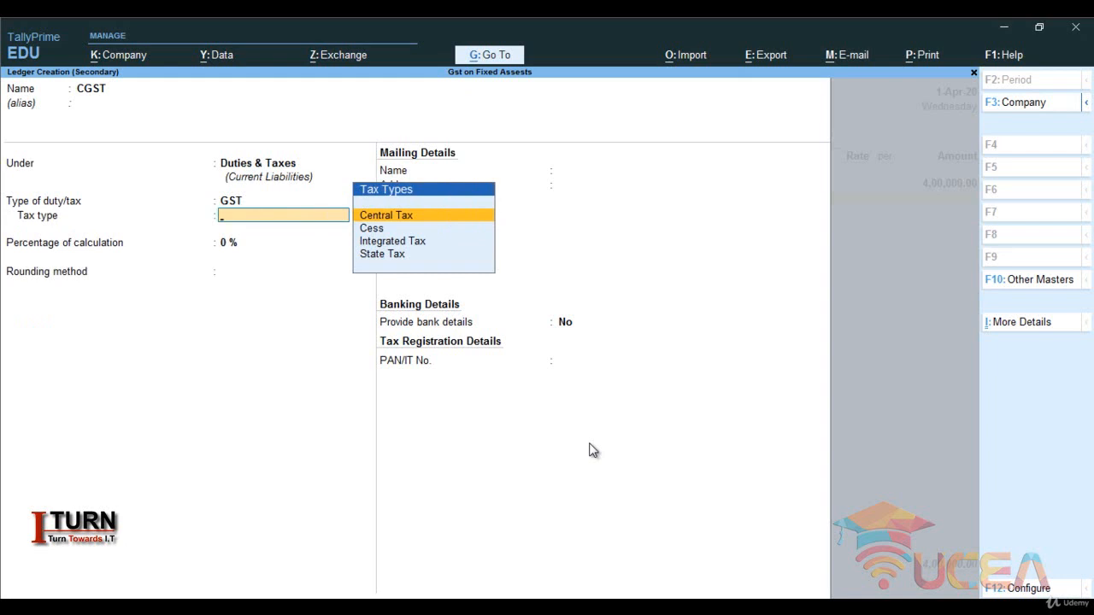
key("Return")
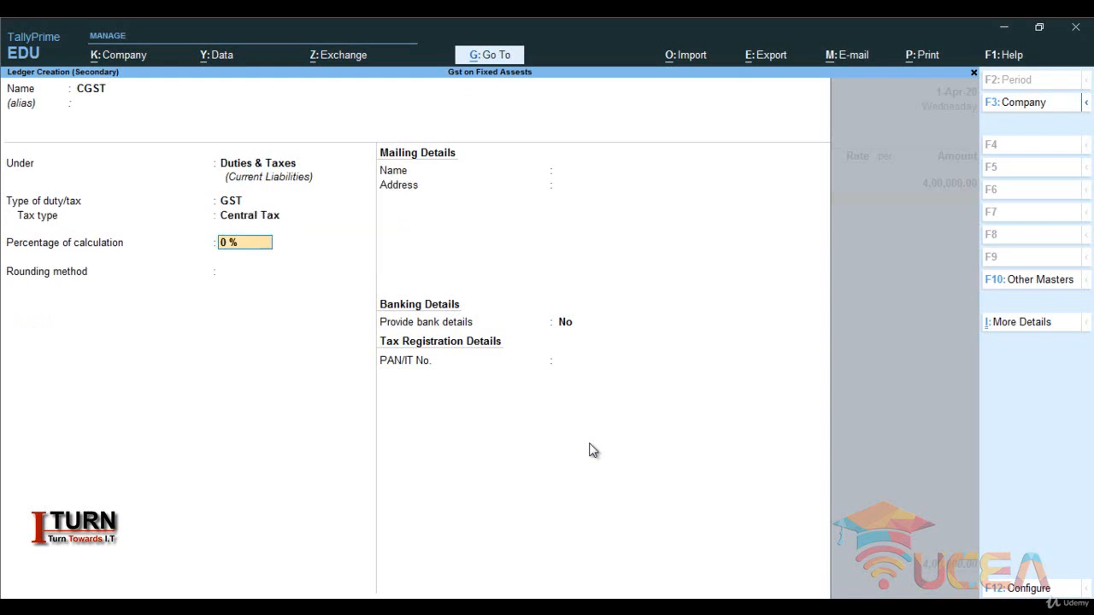
key("Return")
key("Return")
key("Return")
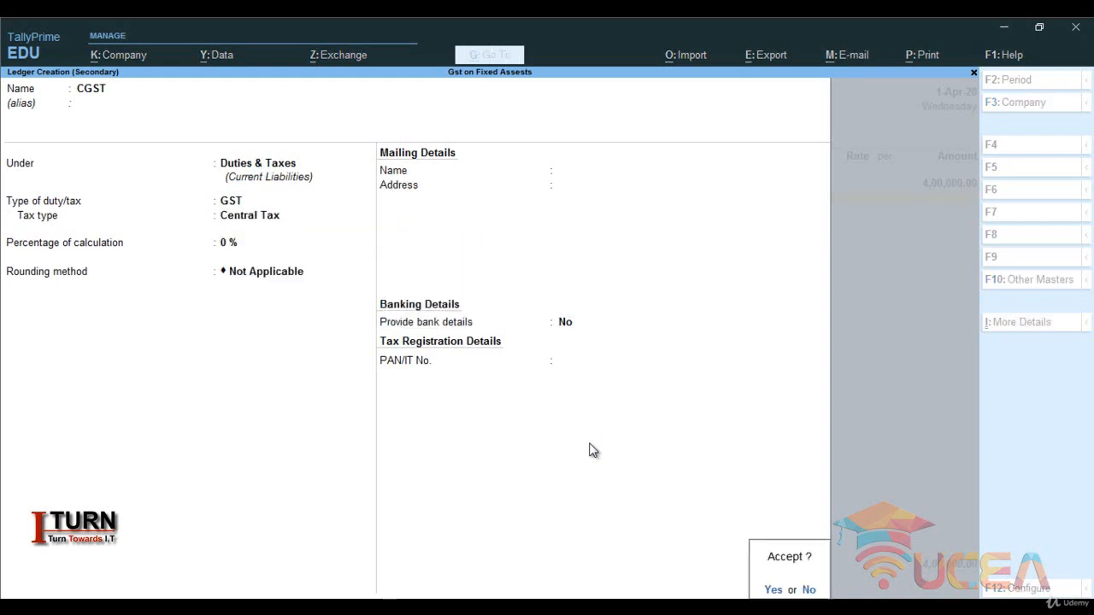
key("Return")
key("Return")
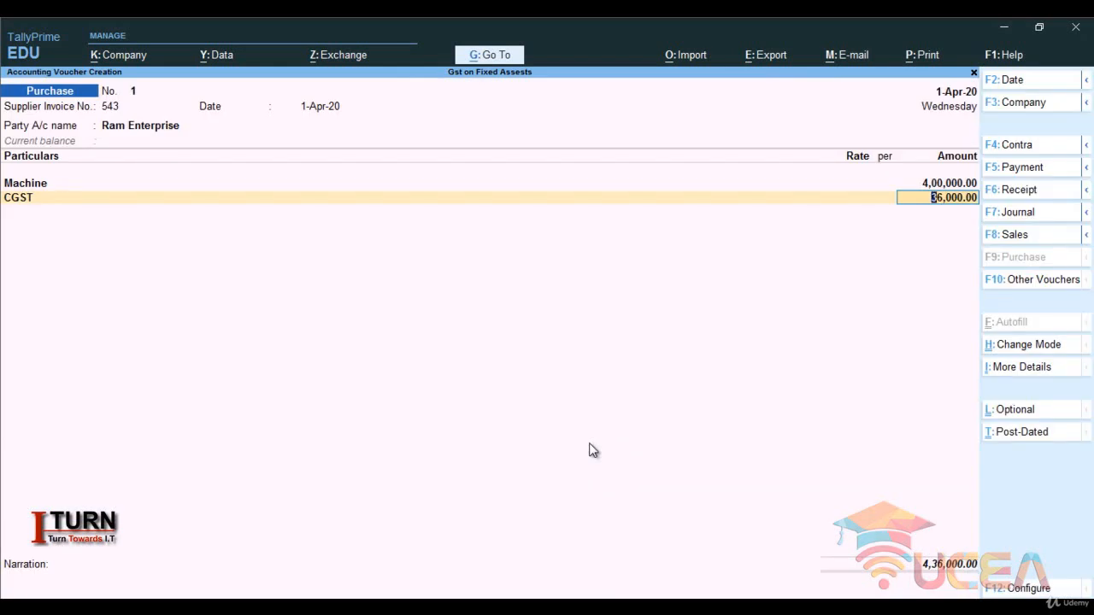
key("Return")
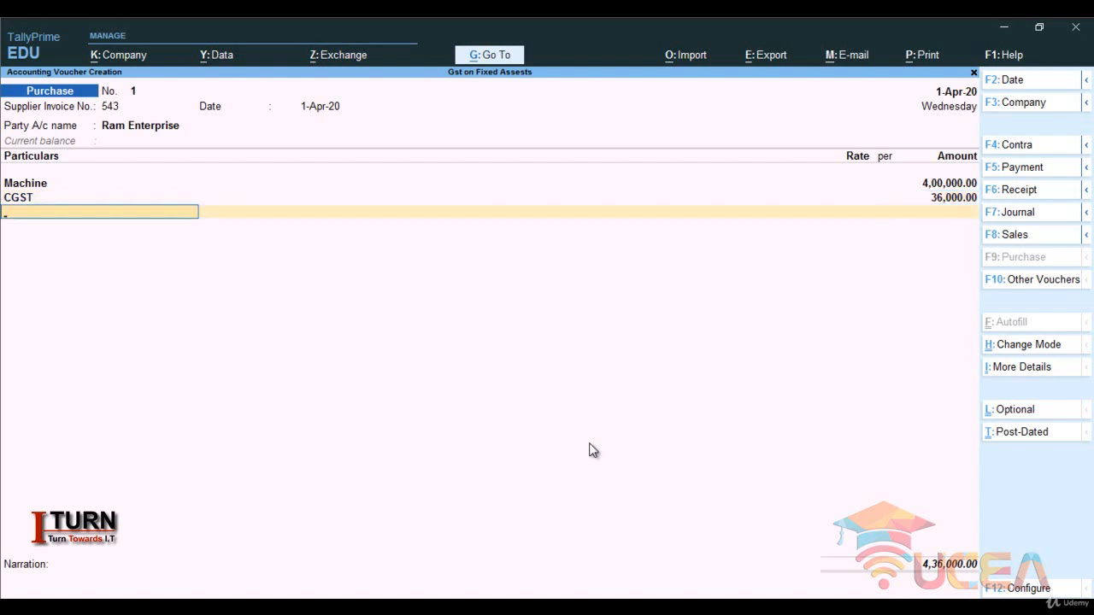
- Create a ledger named SGST, keeping the Duties & Taxes group, for the voucher's third particulars line
key("alt+c")
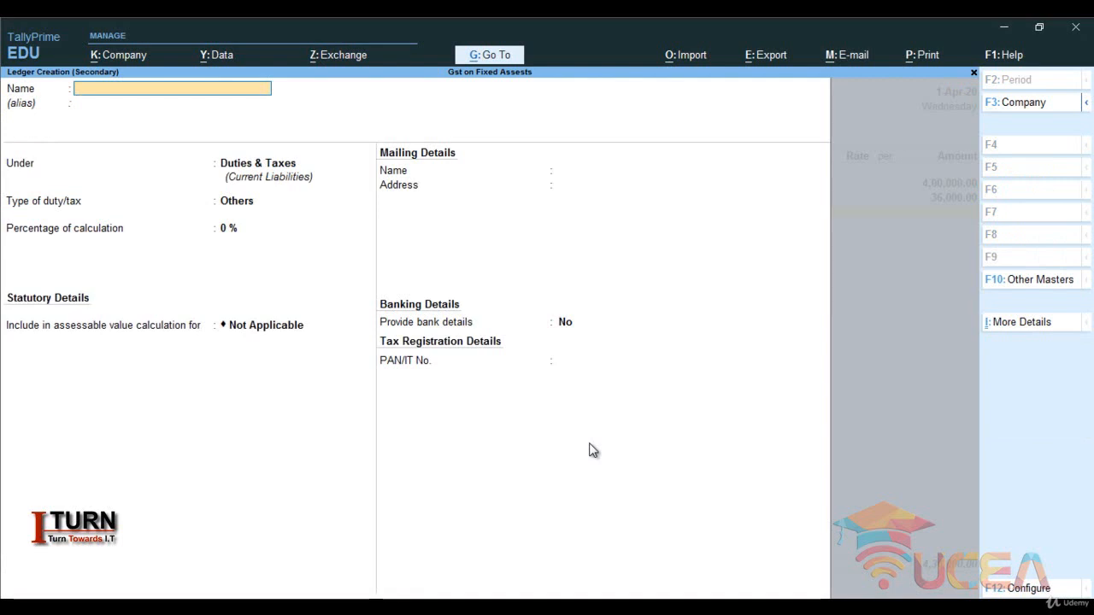
type("SGST")
key("Return")
key("Return")
key("Return")
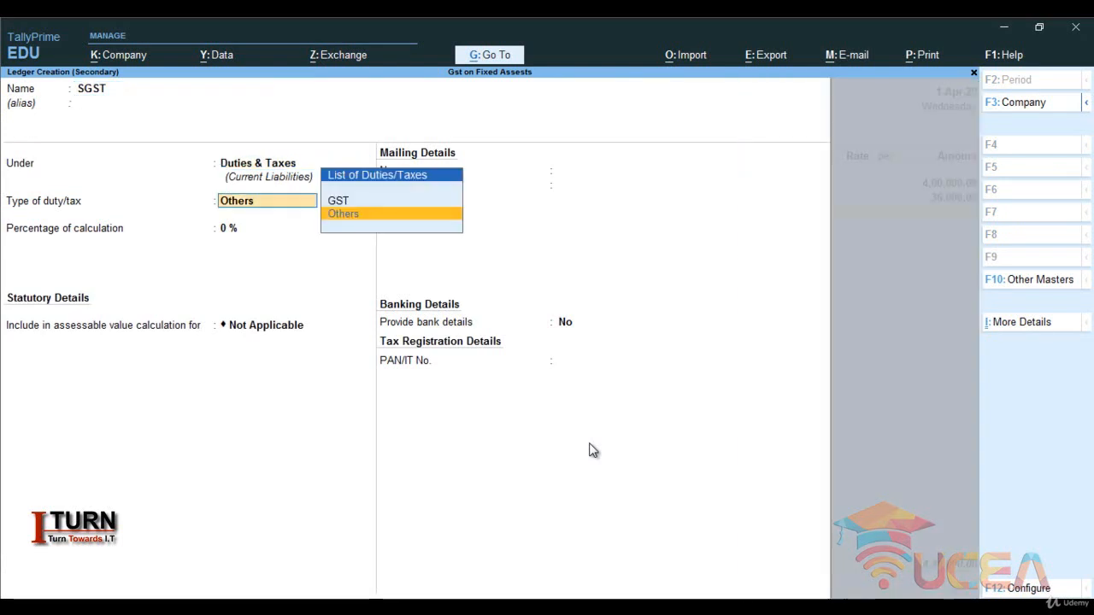
- Set SGST to duty type GST and tax type State Tax, keep the default percentage and rounding, and save the ledger
key("Up")
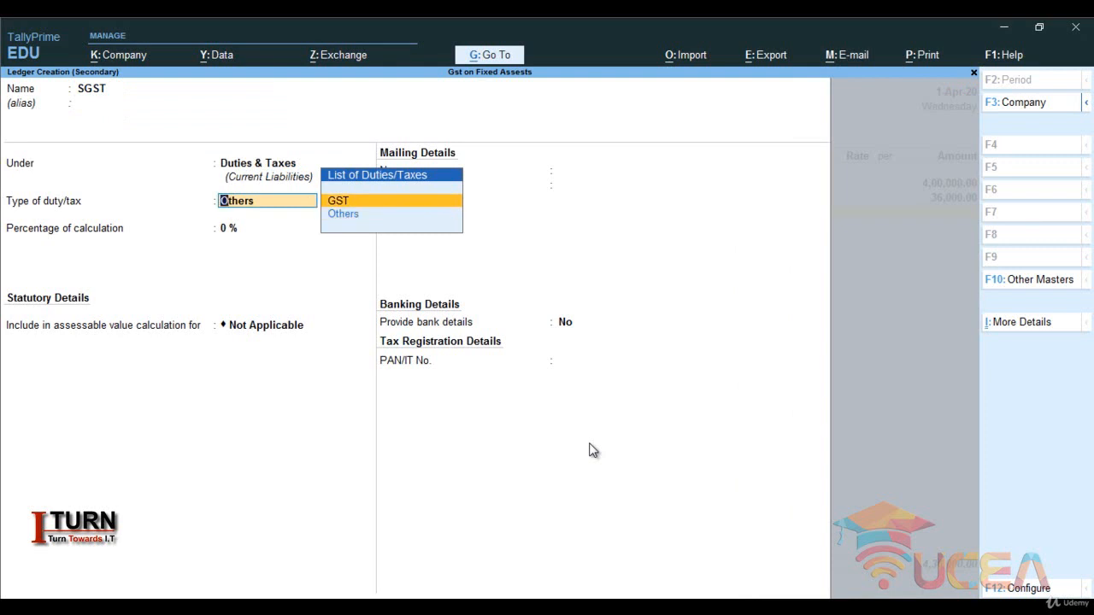
key("Return")
key("Down")
key("Down")
key("Down")
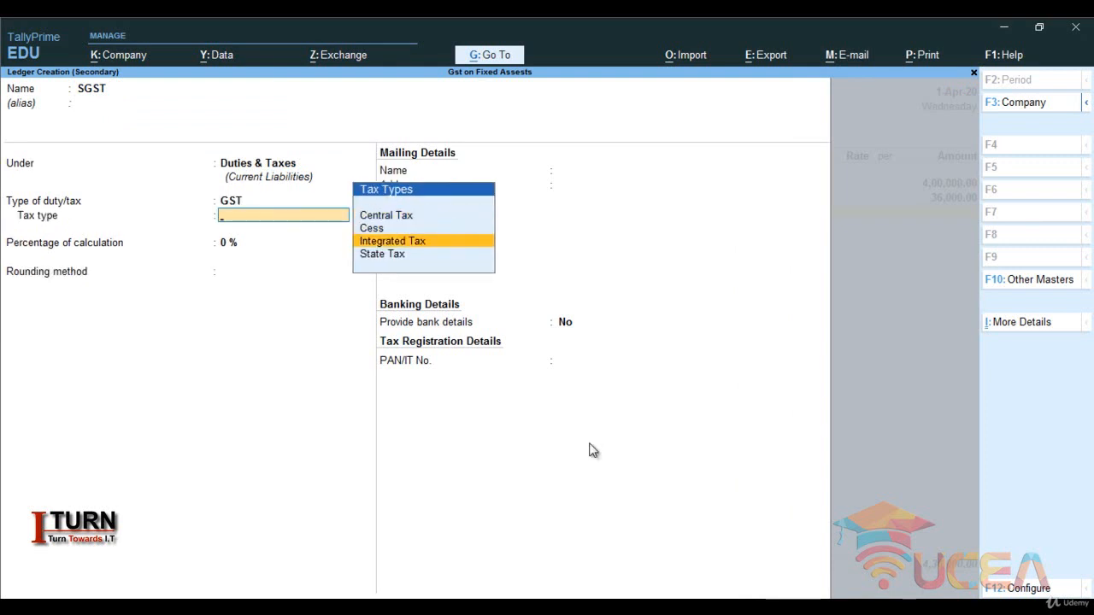
key("Return")
key("Return")
key("Return")
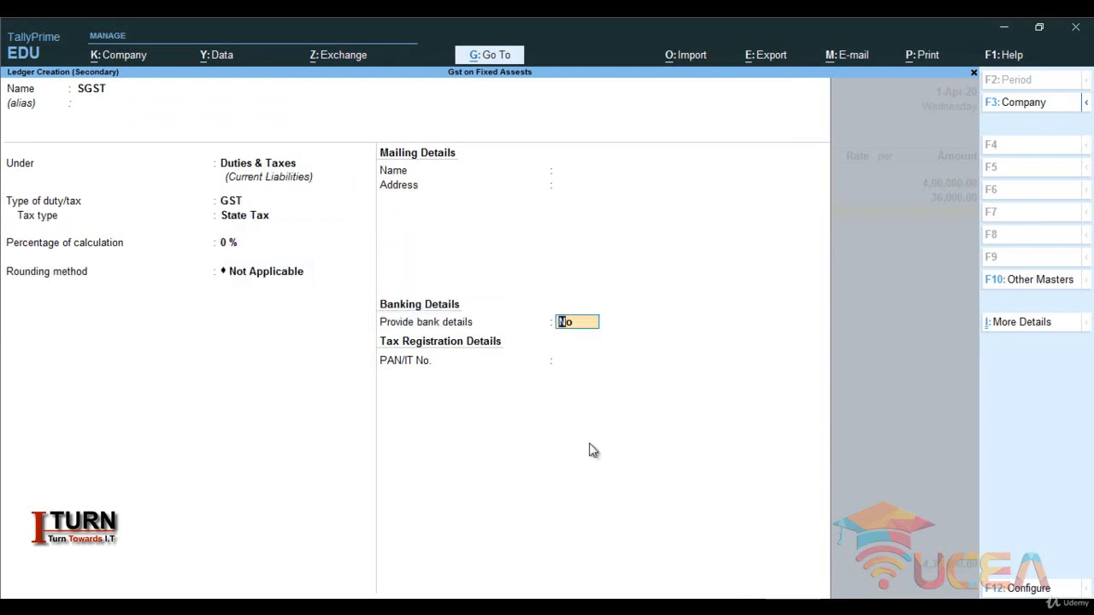
key("Return")
key("Return")
key("Return")
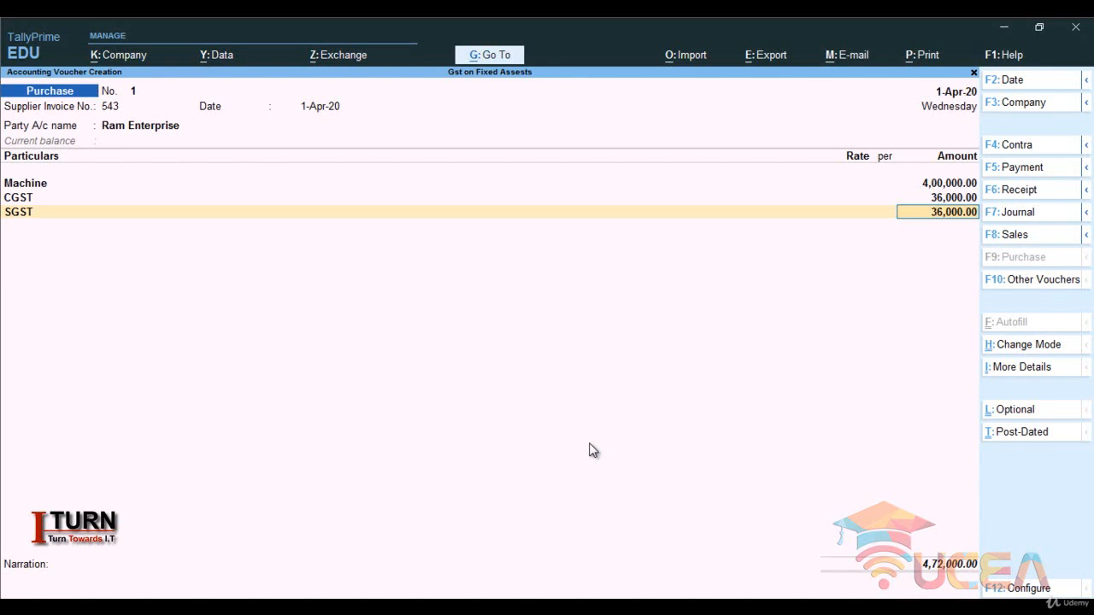
- Accept the calculated SGST amount and save the purchase voucher with a blank narration
key("Return")
key("Return")
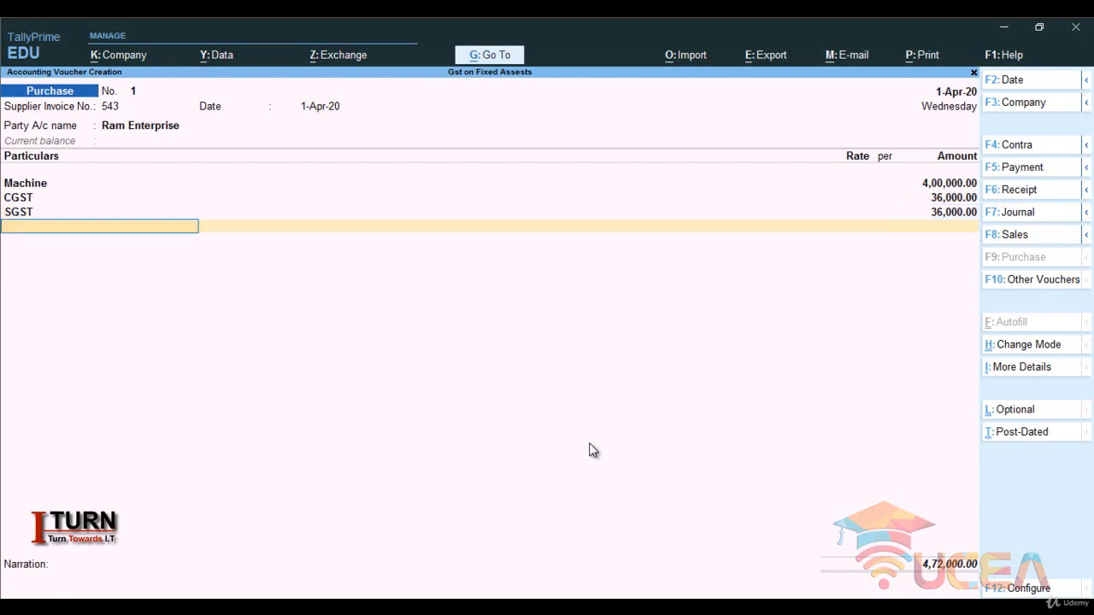
key("Return")
key("Return")
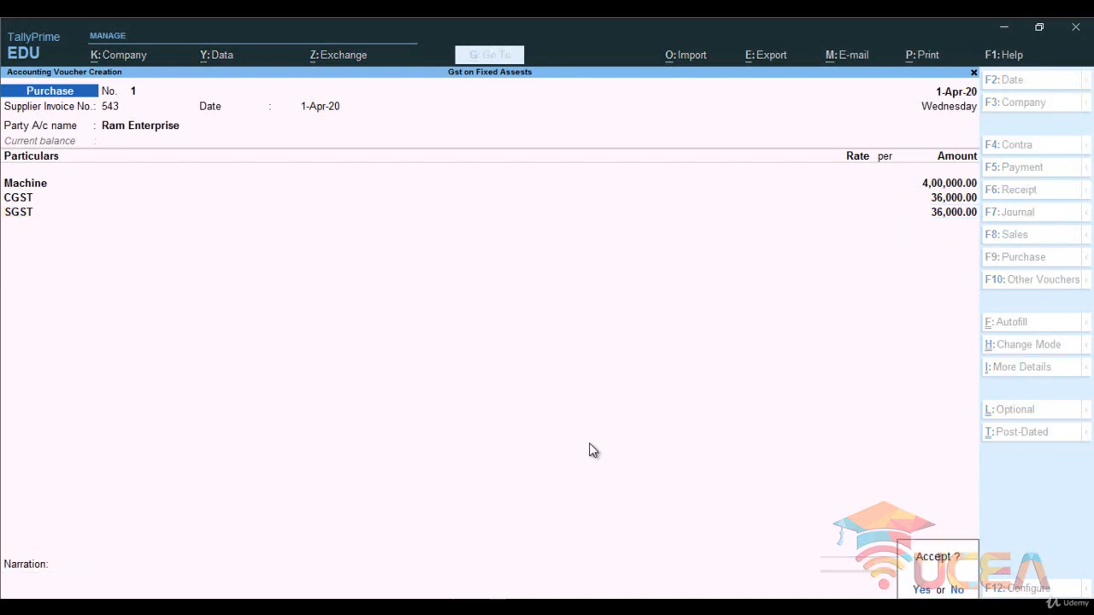
key("Return")
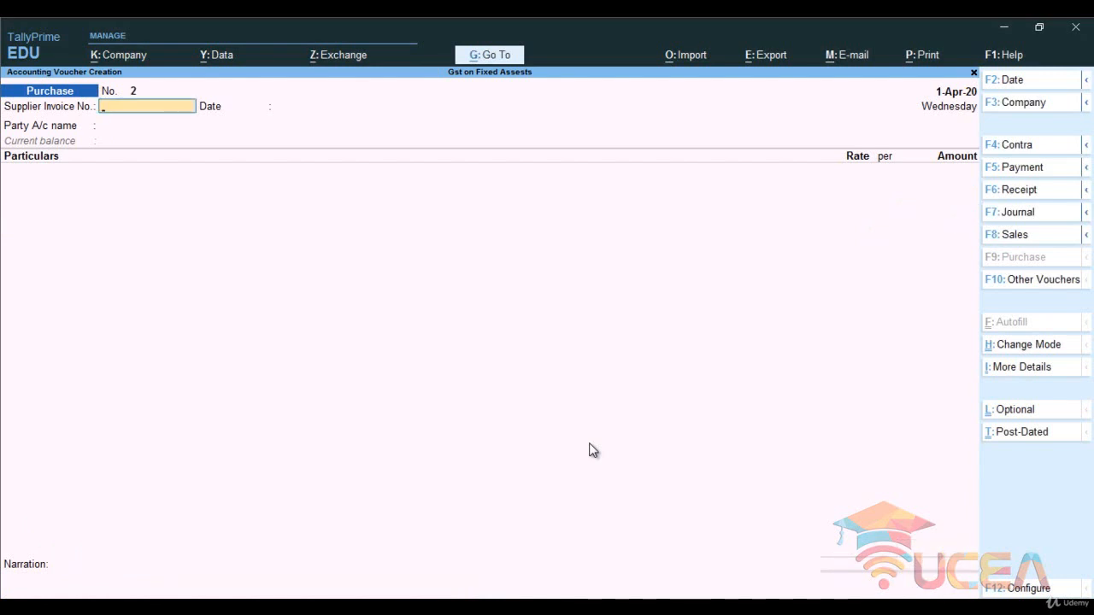
- Leave voucher entry and examine the Balance Sheet in detailed view for the machine, duties and creditor balances
key("Escape")
key("Return")
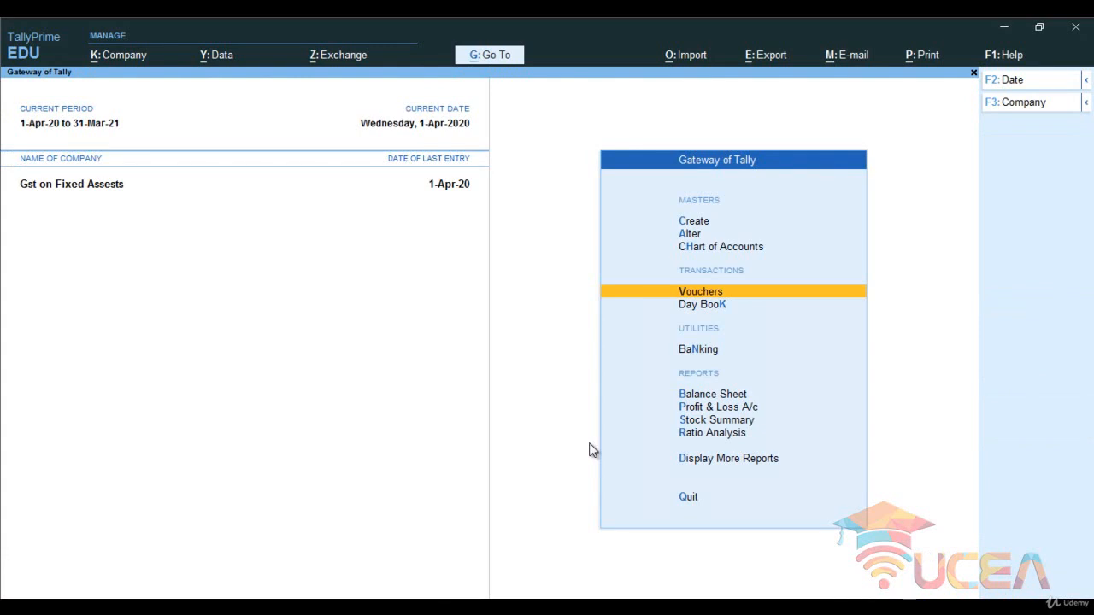
key("Down")
key("Down")
key("Down")
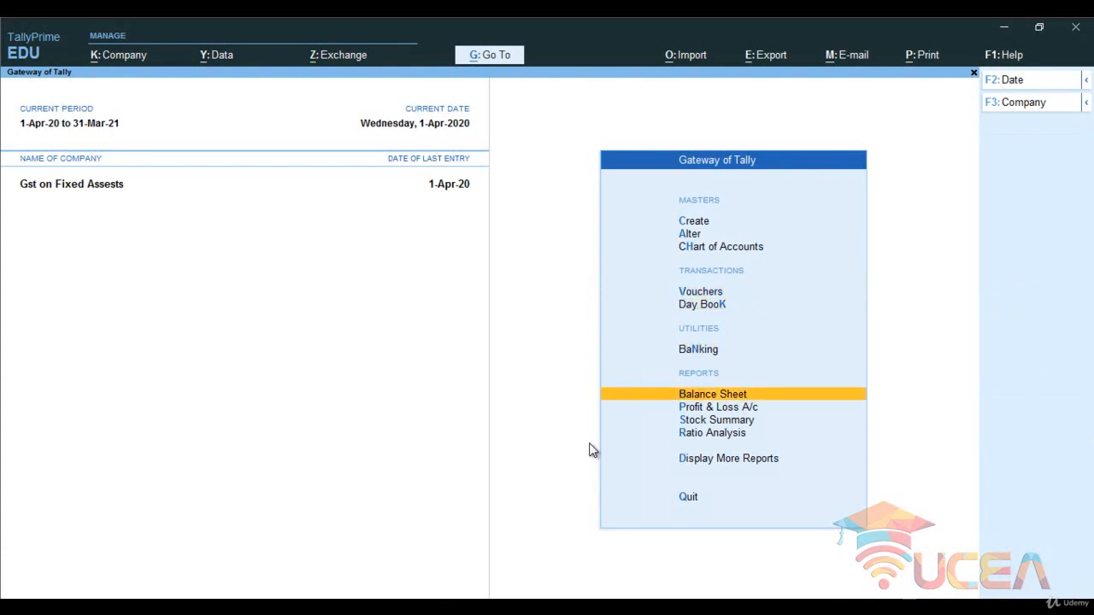
key("Return")
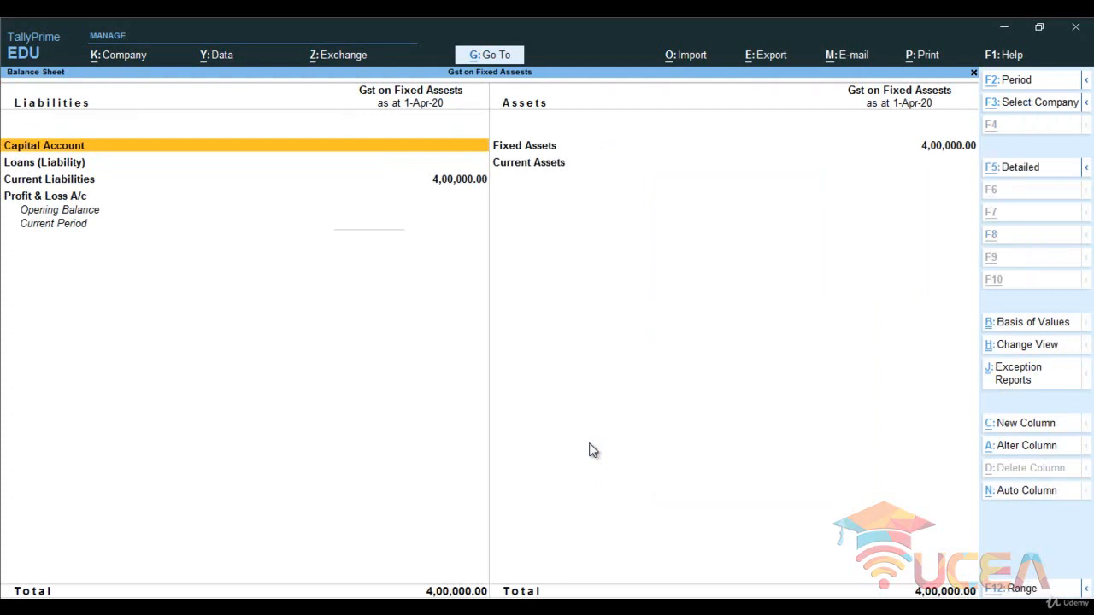
key("alt+F5")
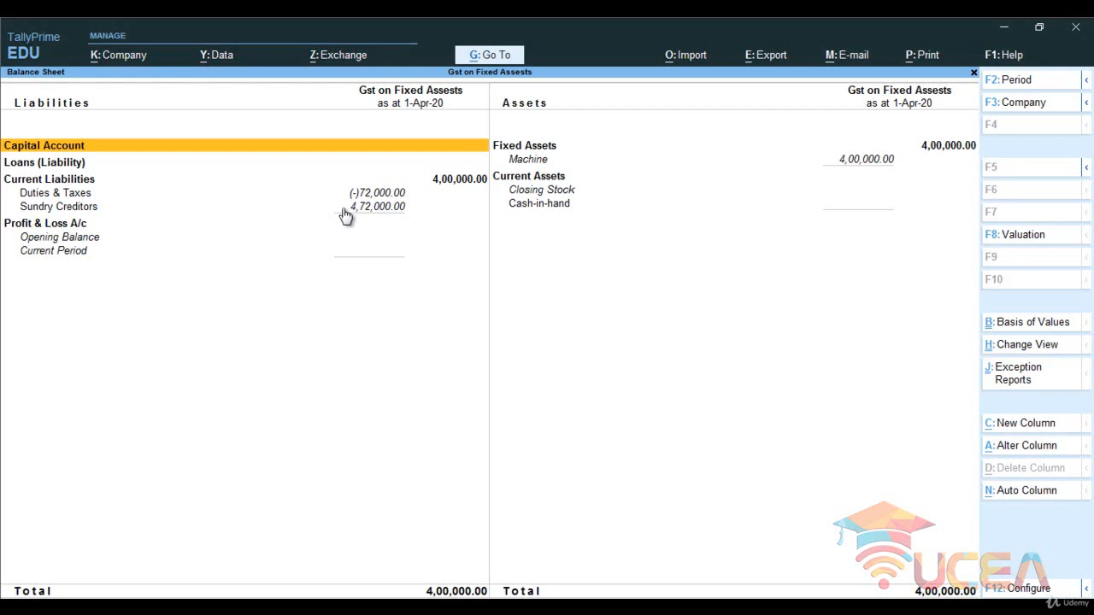
key("Escape")
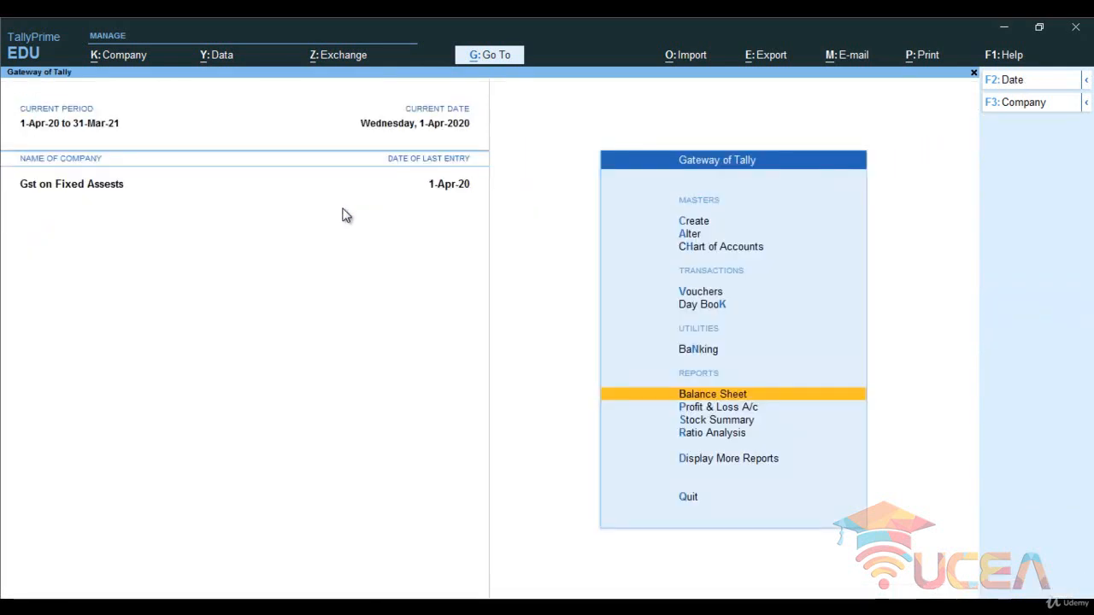
- Open the GSTR-2 return and examine the purchase's taxable amount, tax amount and total ITC available, then return to the Gateway
key("Down")
key("Down")
key("Down")
key("Down")
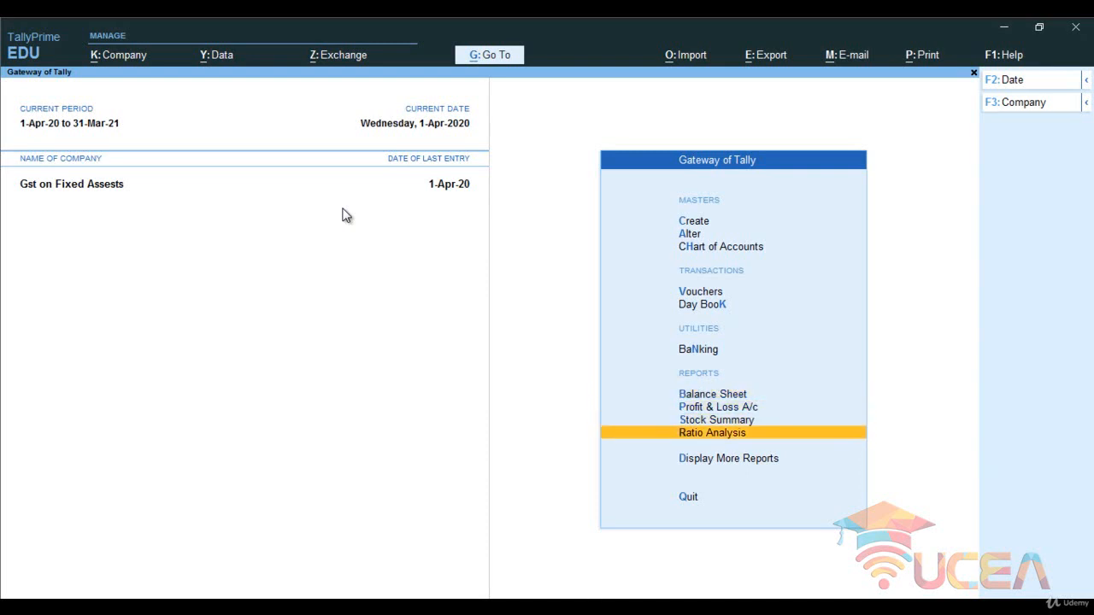
key("Return")
key("Down")
key("Down")
key("Down")
key("Down")
key("Down")
key("Down")
key("Down")
key("Down")
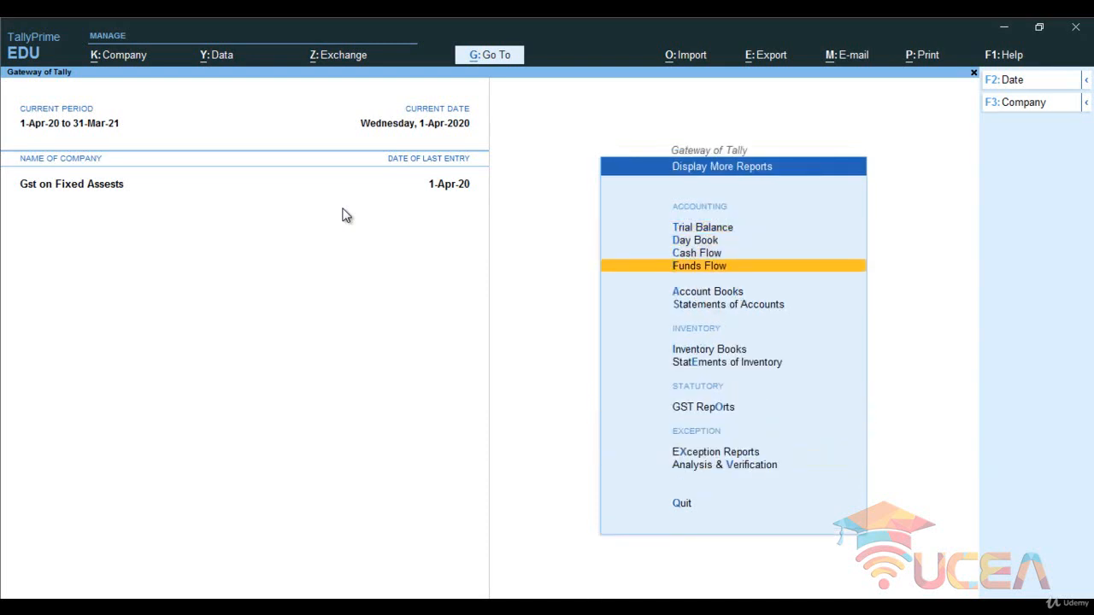
key("Up")
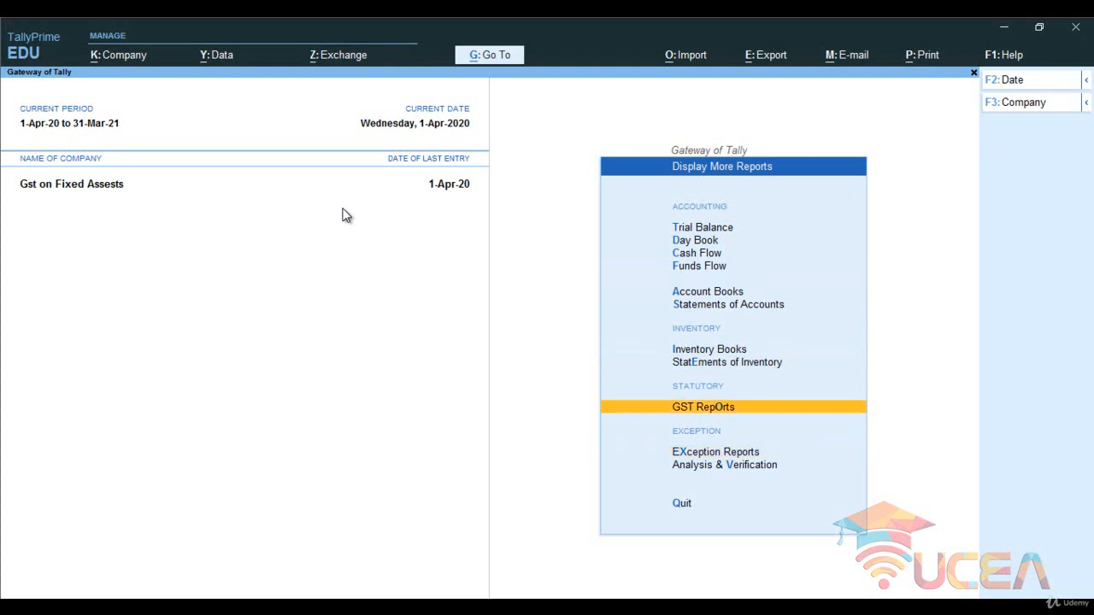
key("Return")
key("Down")
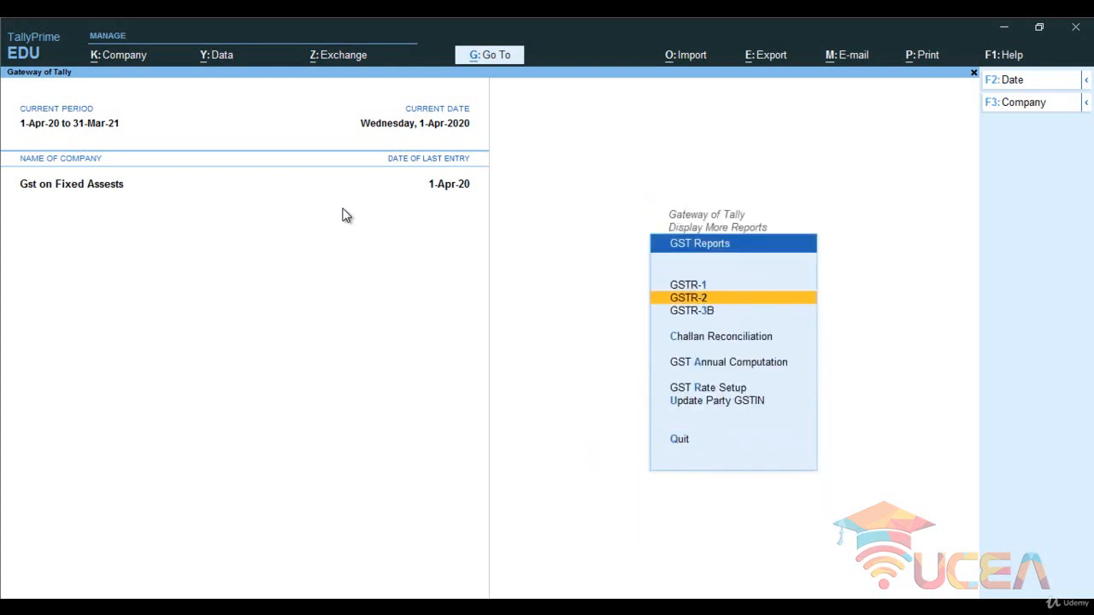
key("Return")
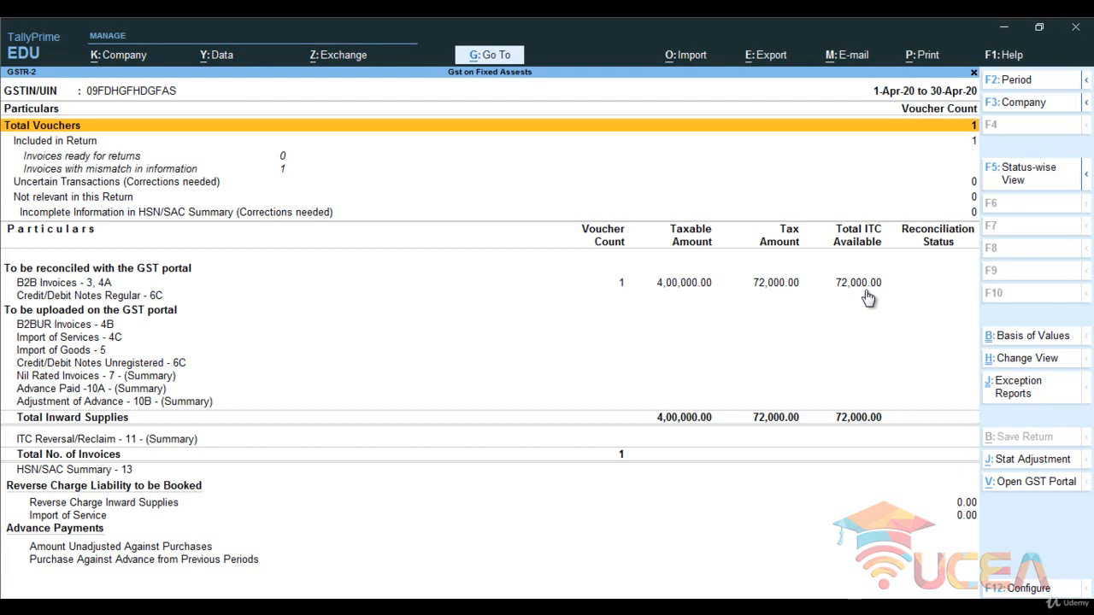
key("Escape")
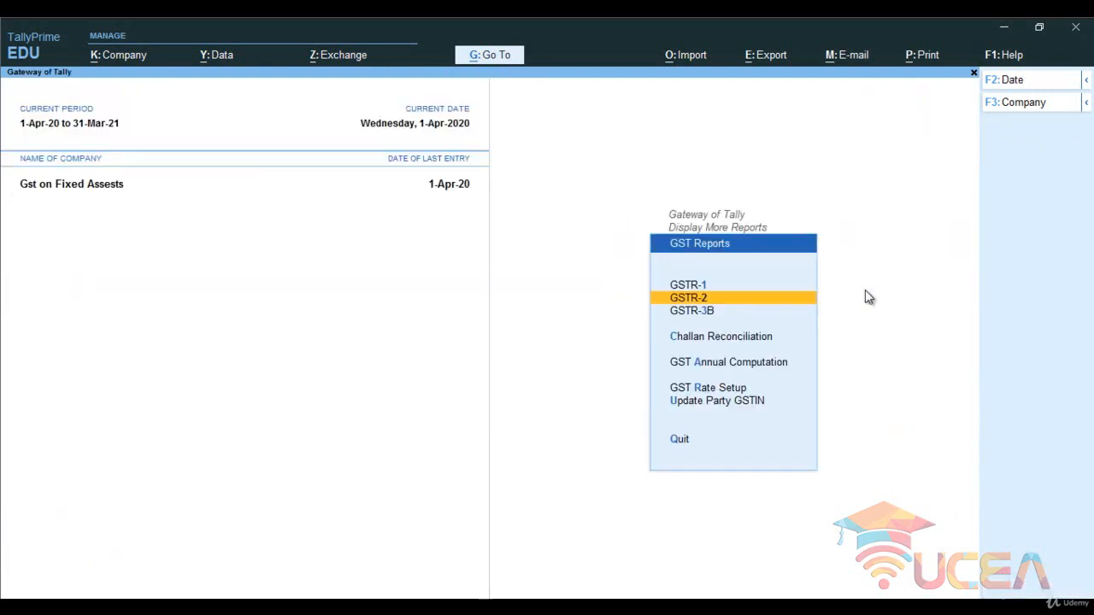
key("Escape")
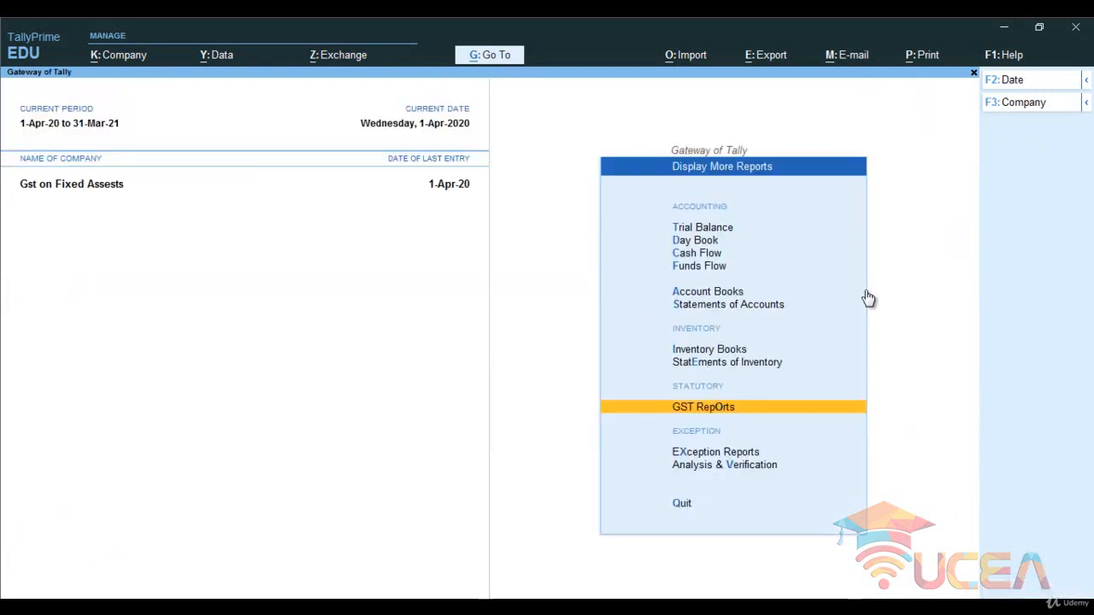
key("Escape")
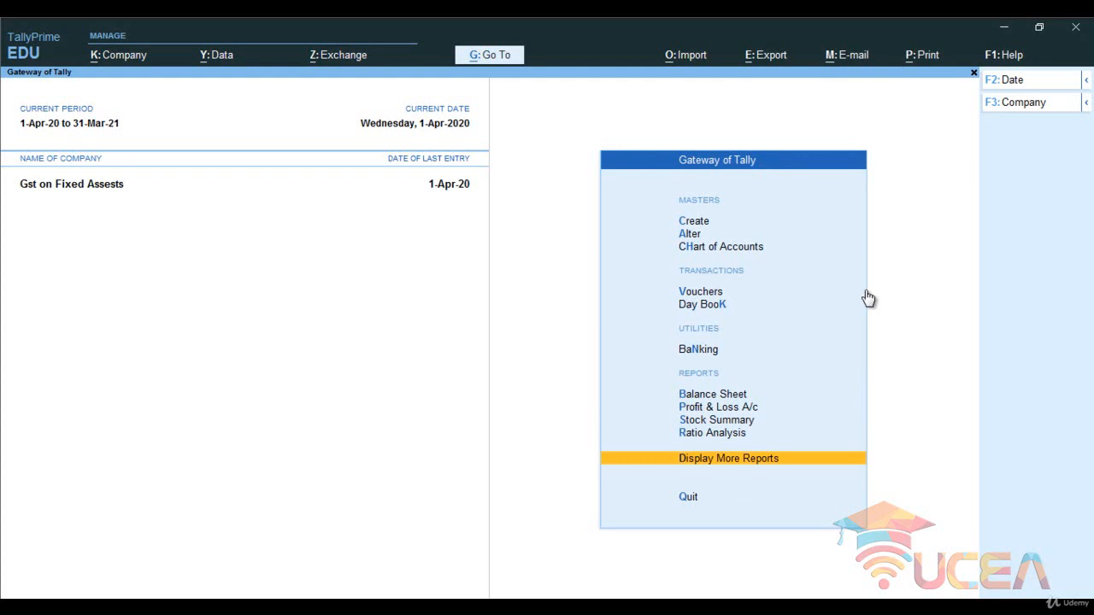
- Review the Balance Sheet again for the duties and taxes, creditor and machine balances, then close it
key("Up")
key("Up")
key("Up")
key("Up")
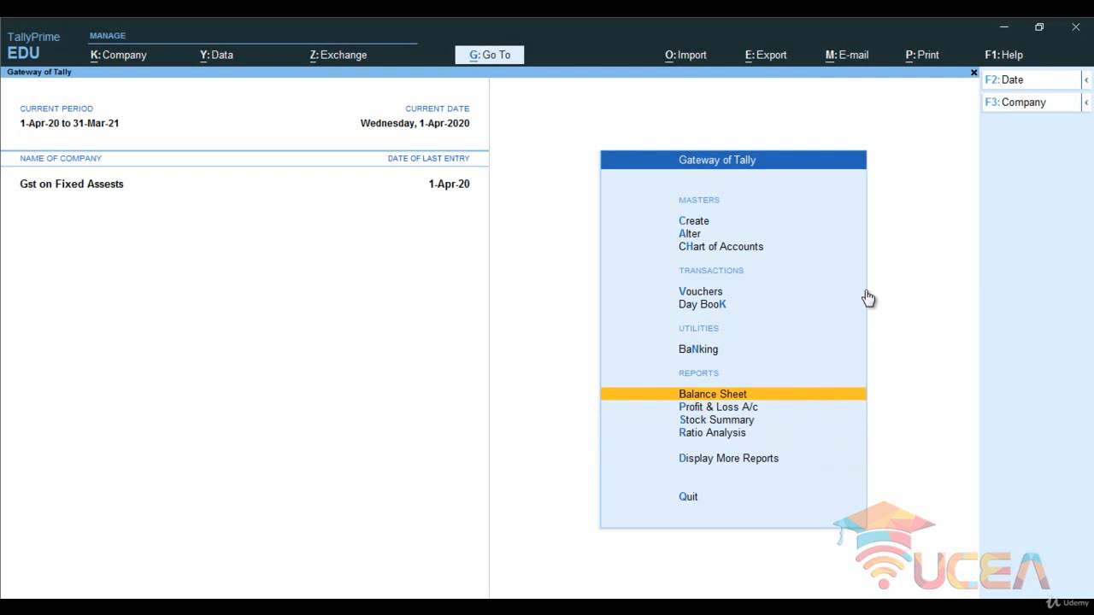
key("Return")
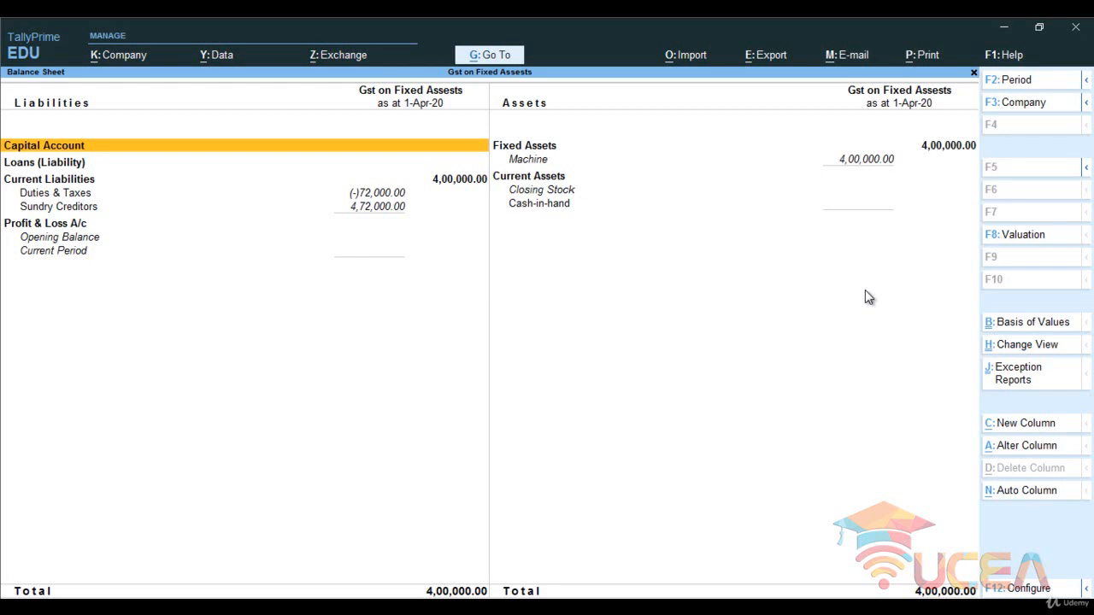
key("Escape")
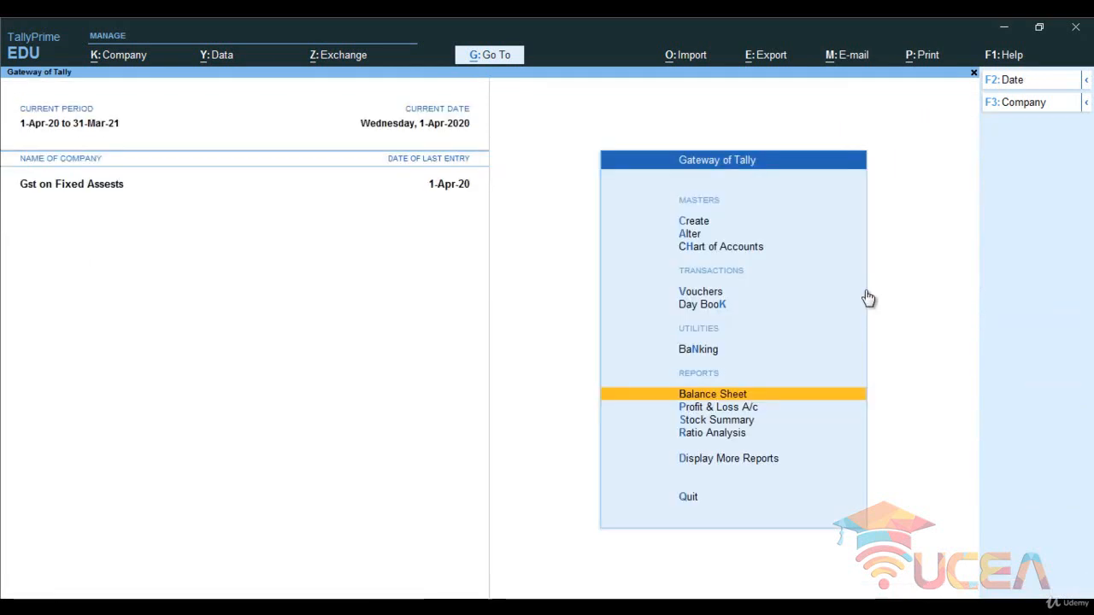
- Open voucher entry and switch to a new Journal voucher
key("Up")
key("Up")
key("Up")
key("Return")
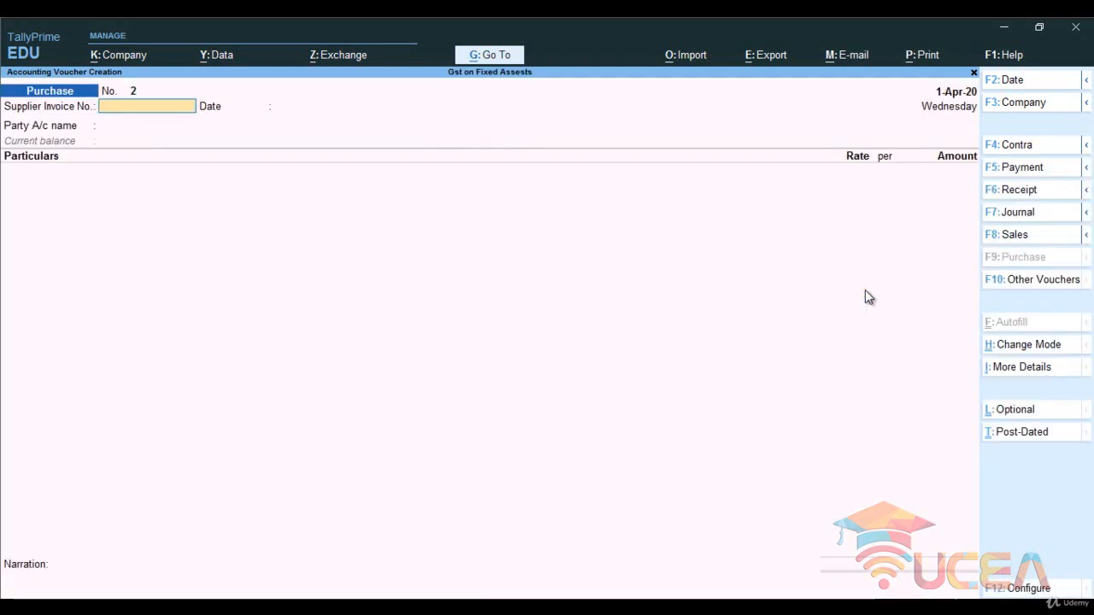
key("F7")
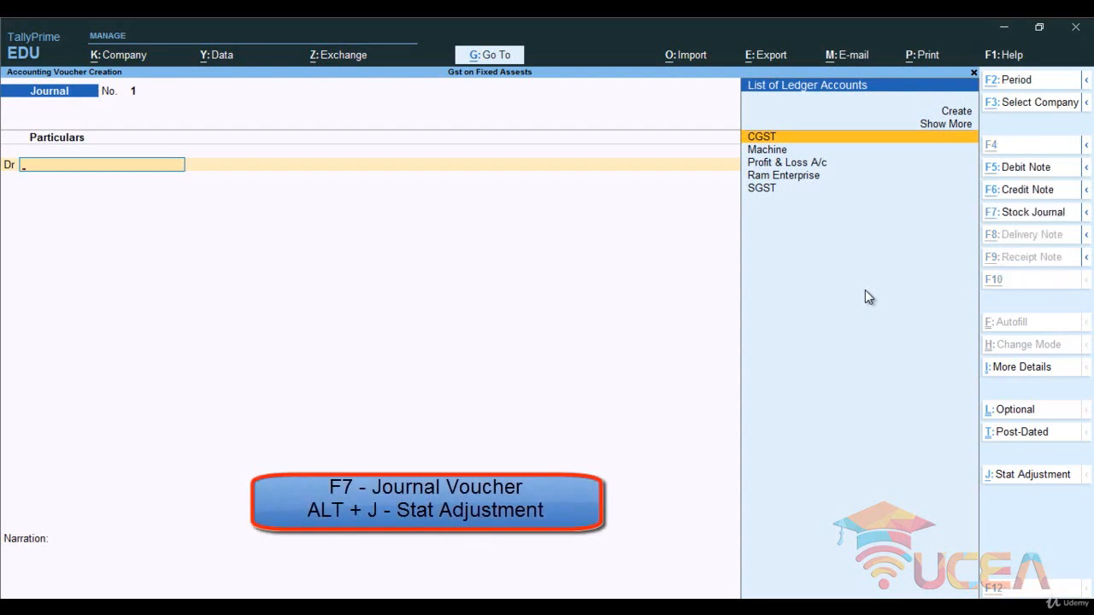
- Start a Stat Adjustment with duty type GST and Reversal of Input Tax Credit as the nature of adjustment
key("alt+j")
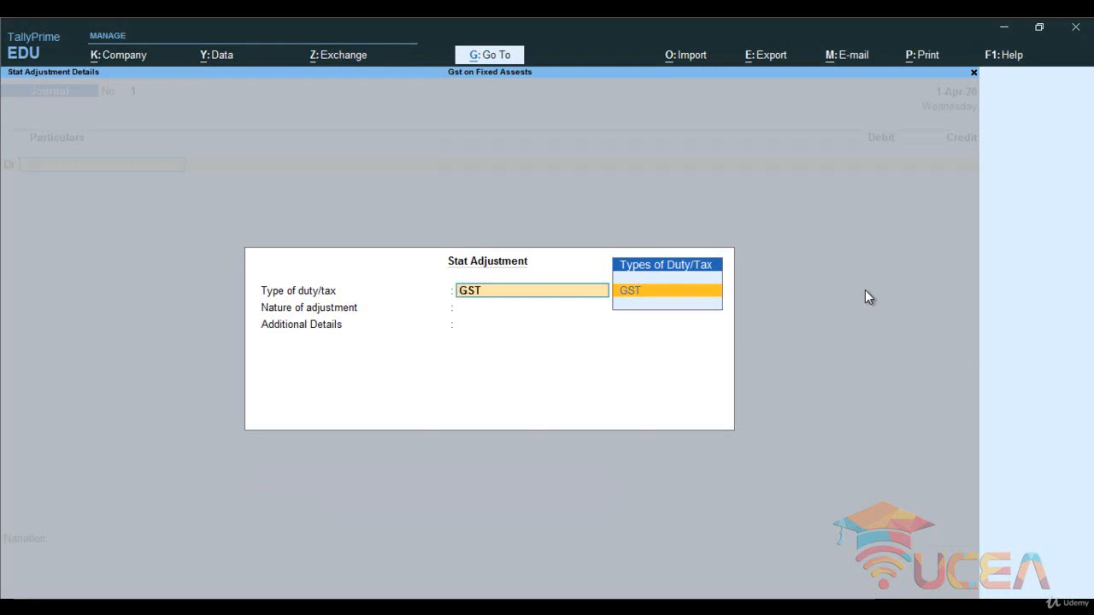
key("Return")
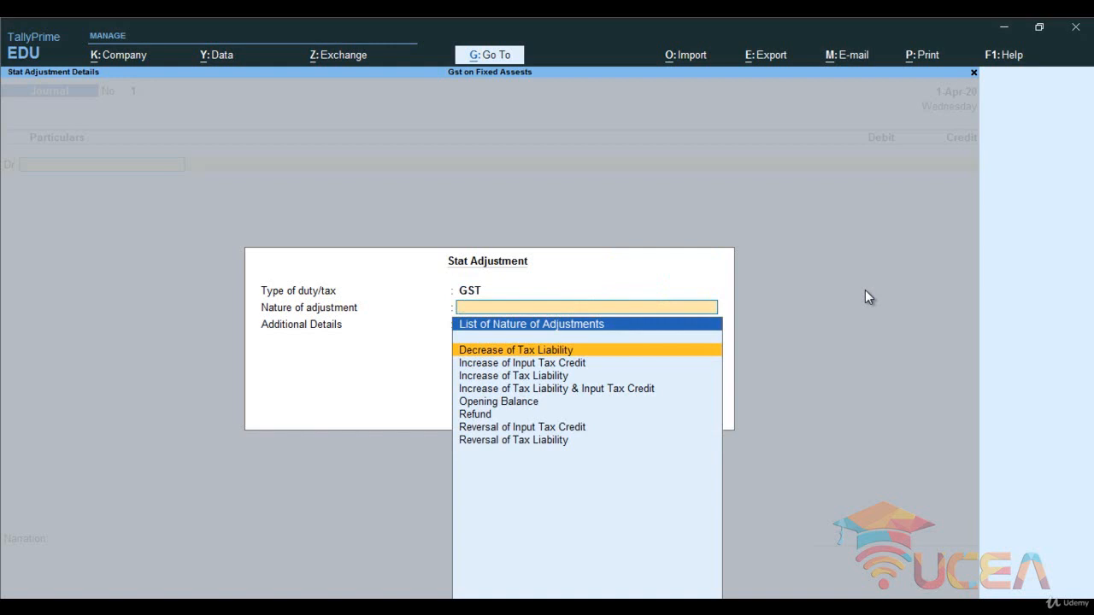
key("Down")
key("Down")
key("Down")
key("Down")
key("Down")
key("Down")
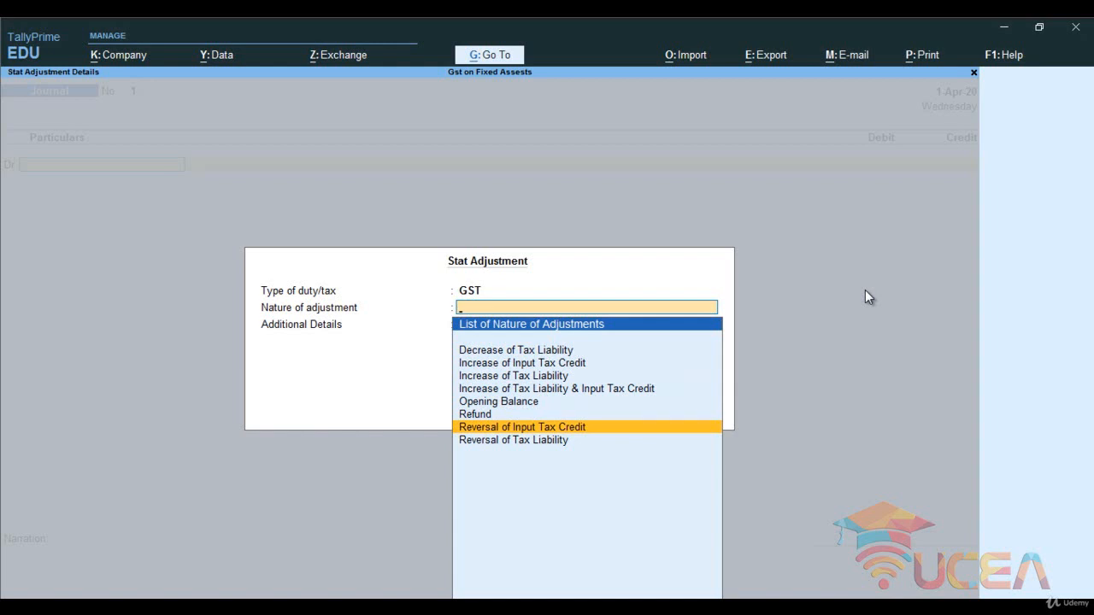
key("Return")
- Set the adjustment's additional details to Others and accept the Stat Adjustment
key("Down")
key("Down")
key("Down")
key("Down")
key("Down")
key("Down")
key("Down")
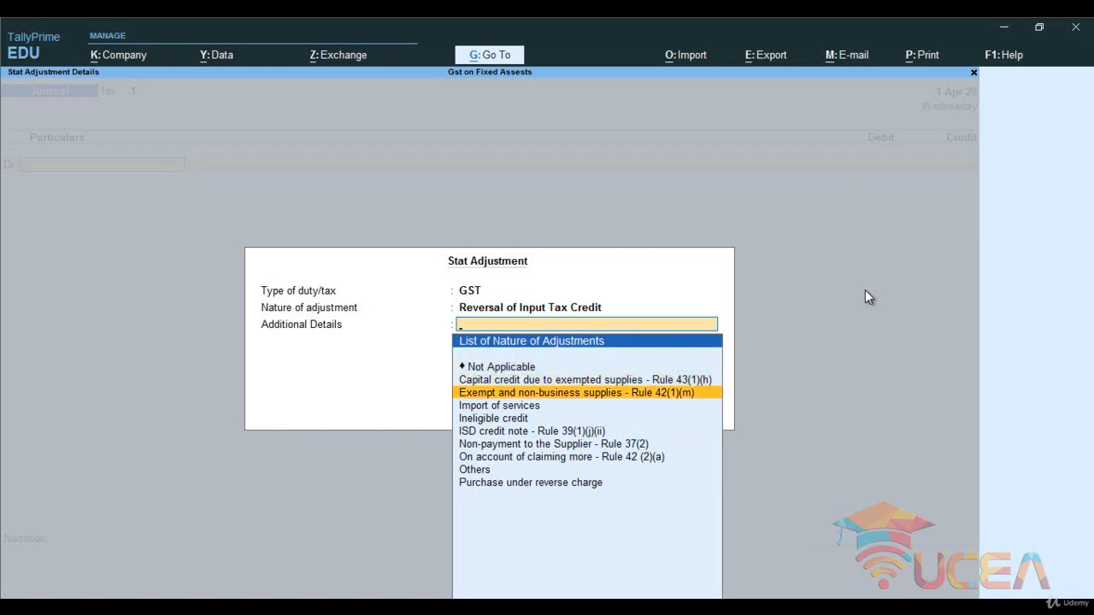
key("Down")
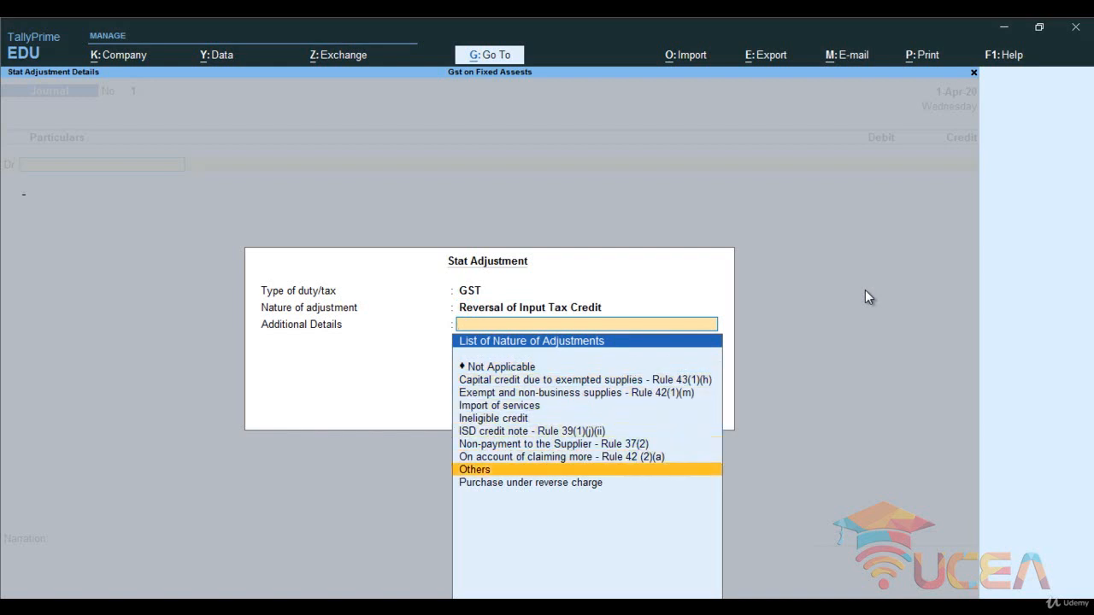
key("Return")
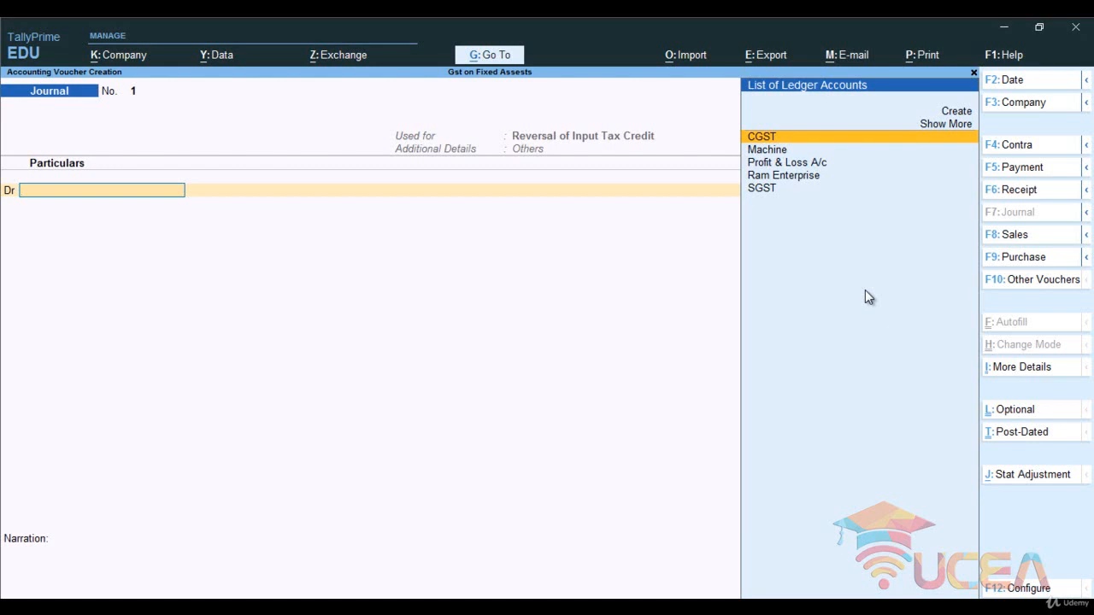
- Create a ledger named Advance Tax on Capital Goods under Current Assets for the journal's debit line
key("alt+c")
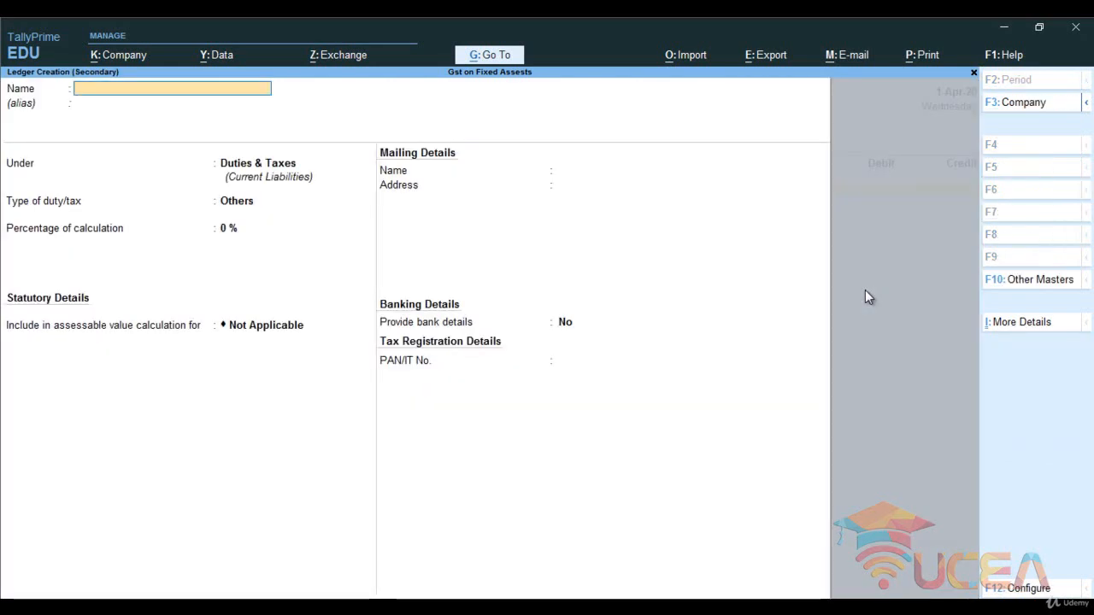
type("A")
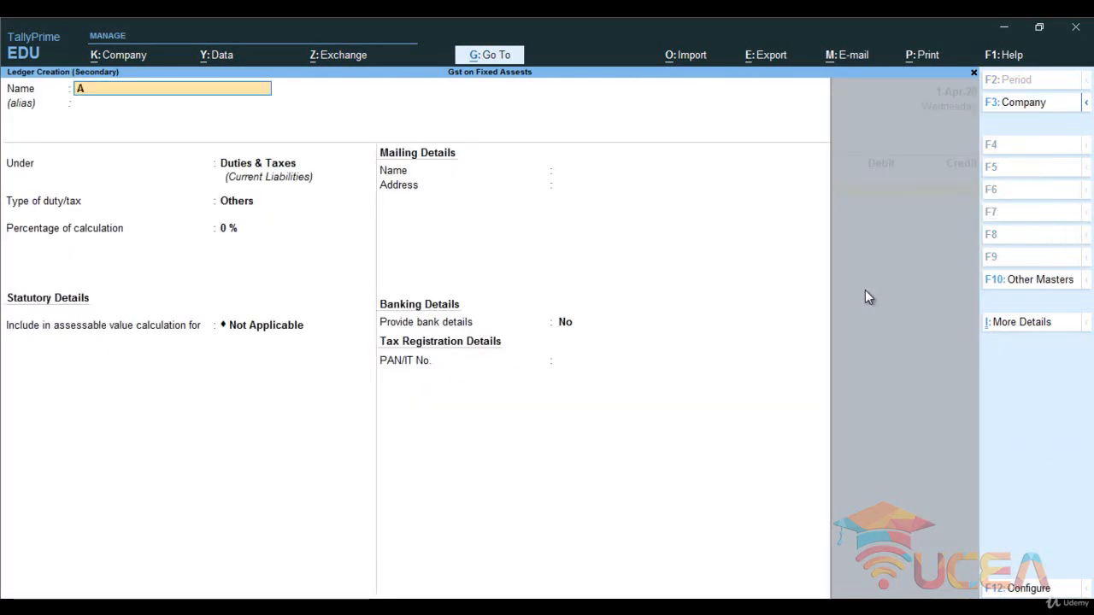
type("dvanc")
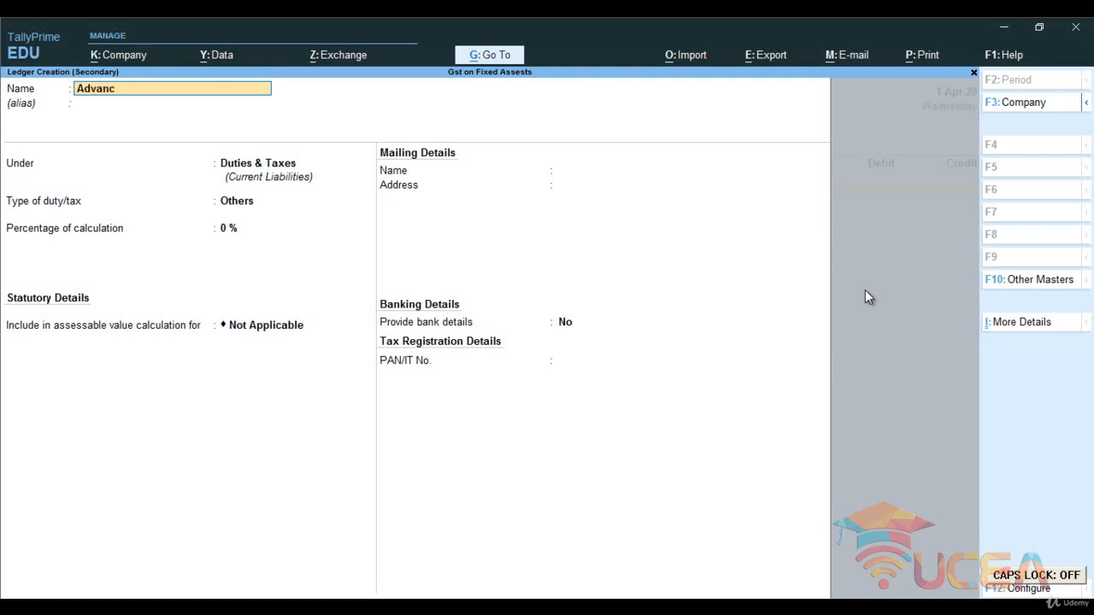
type("e Tax")
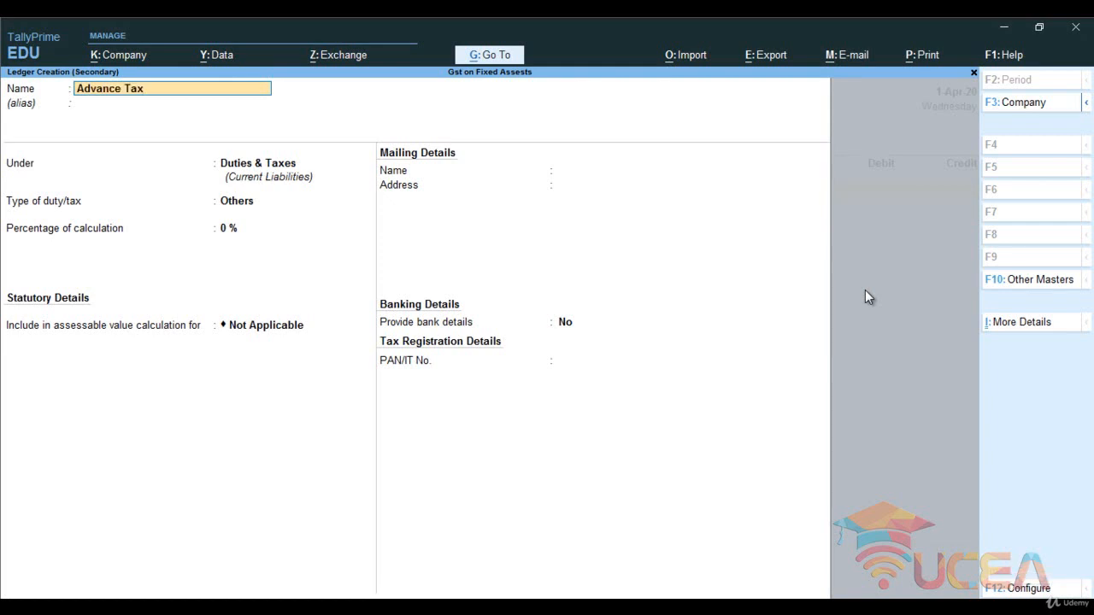
type(" on Capital Goods")
key("Return")
key("Return")
type("Cu")
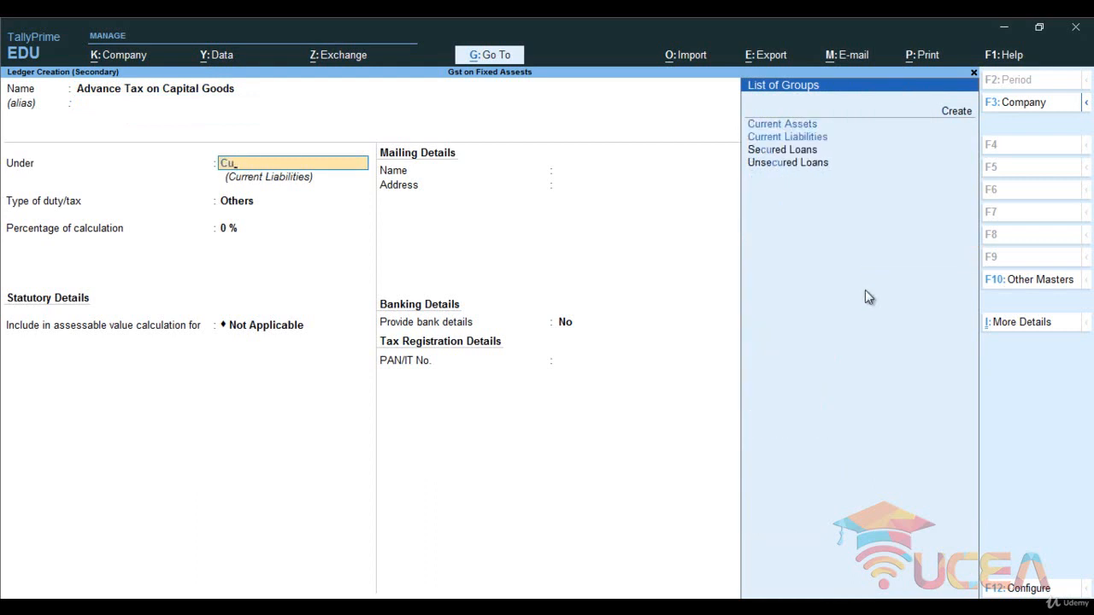
key("Down")
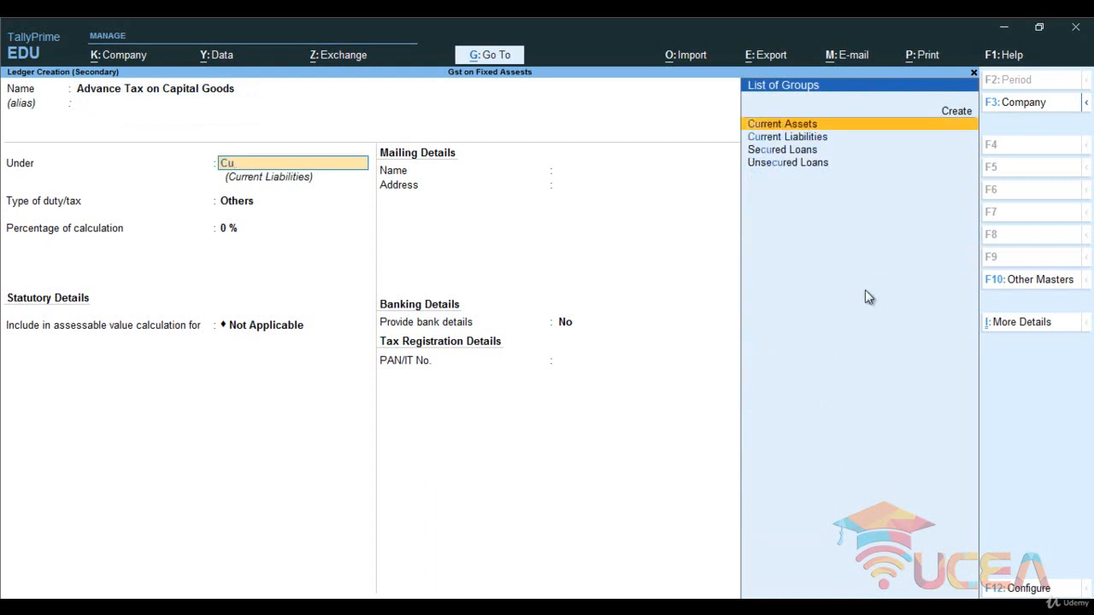
key("Return")
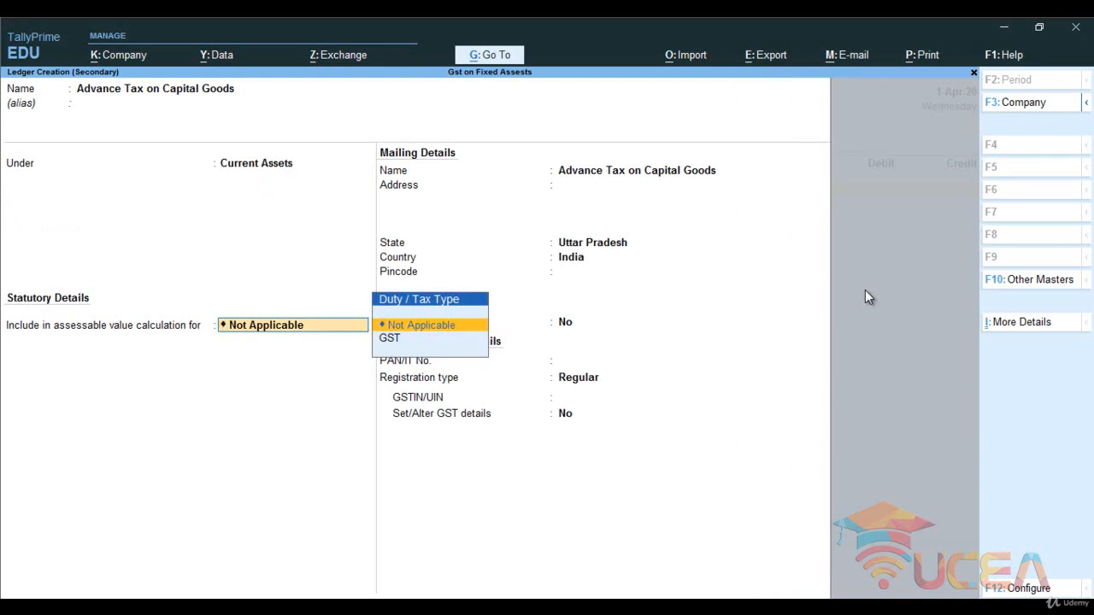
- Keep the new ledger's default statutory, mailing, banking and tax registration details and save it
key("Return")
key("Return")
key("Return")
key("Return")
key("Return")
key("Return")
key("Return")
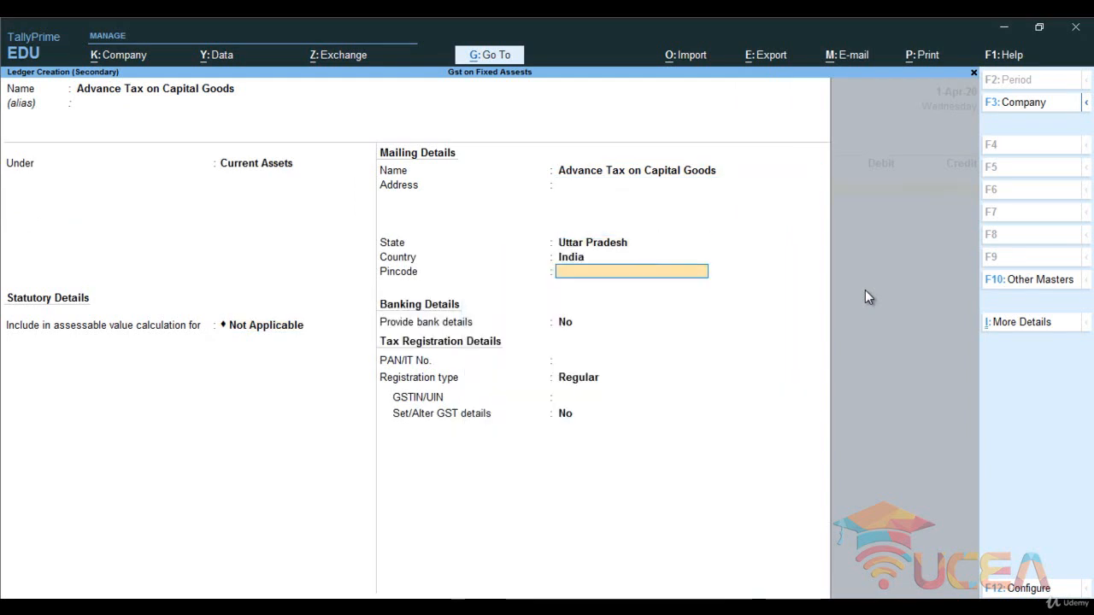
key("Return")
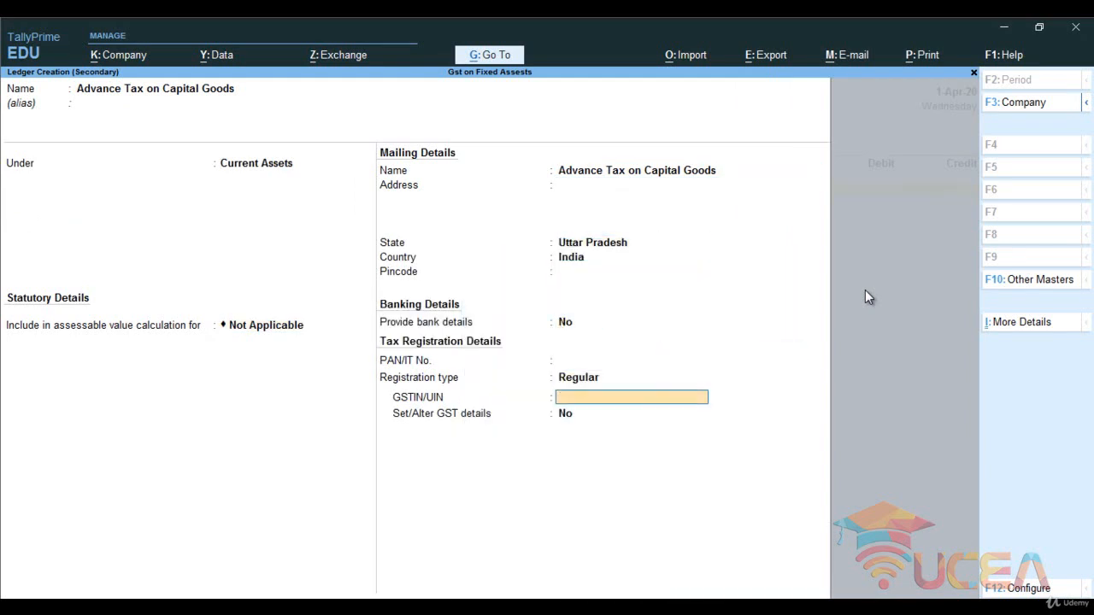
key("Return")
key("Return")
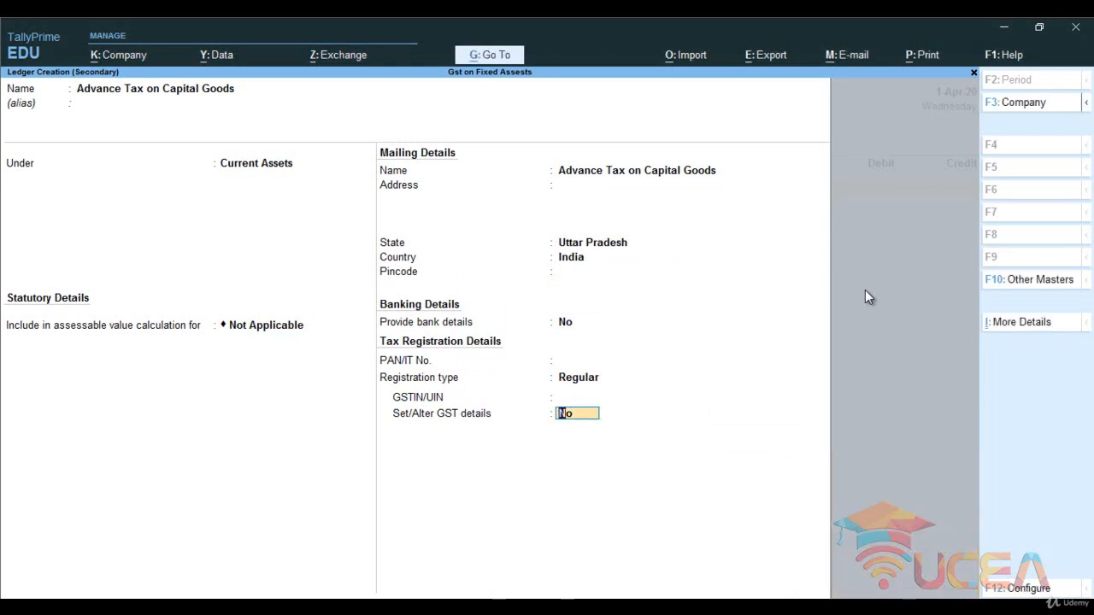
key("Return")
key("Return")
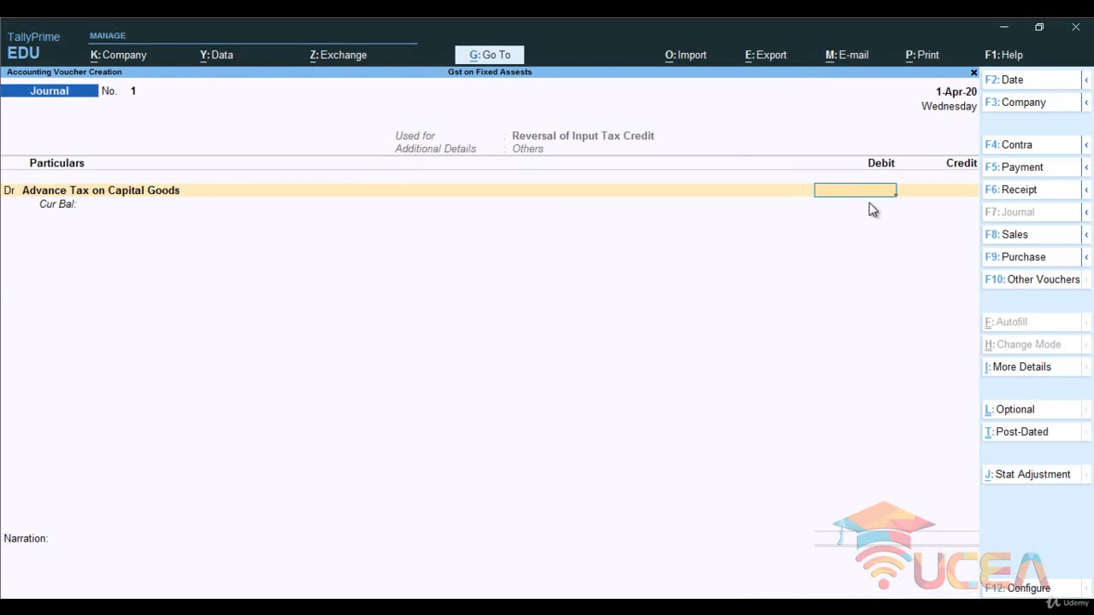
key("ctrl+n")
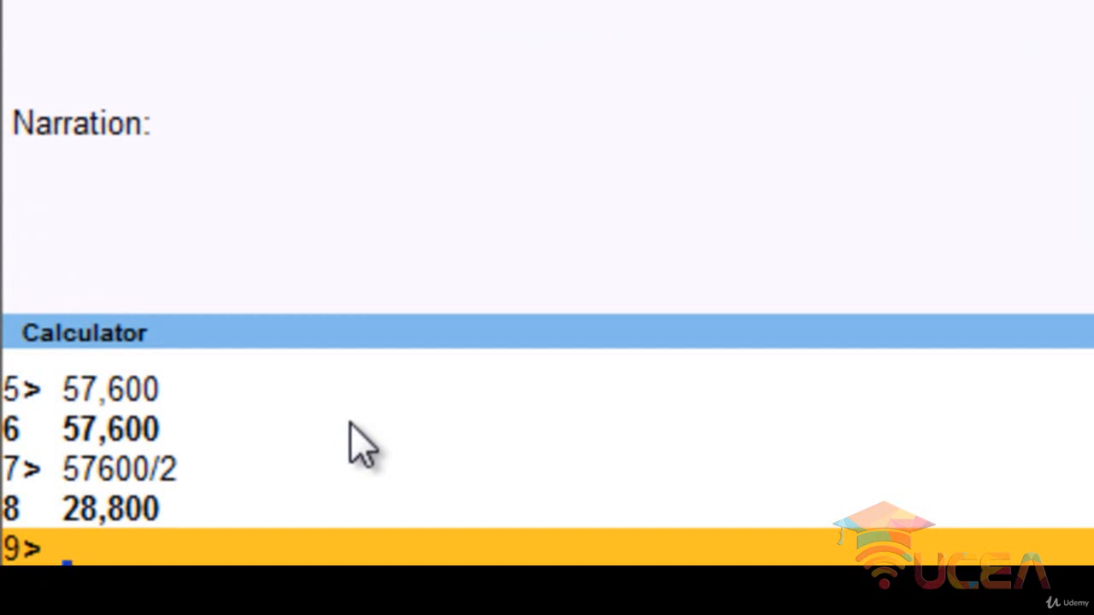
type("720")
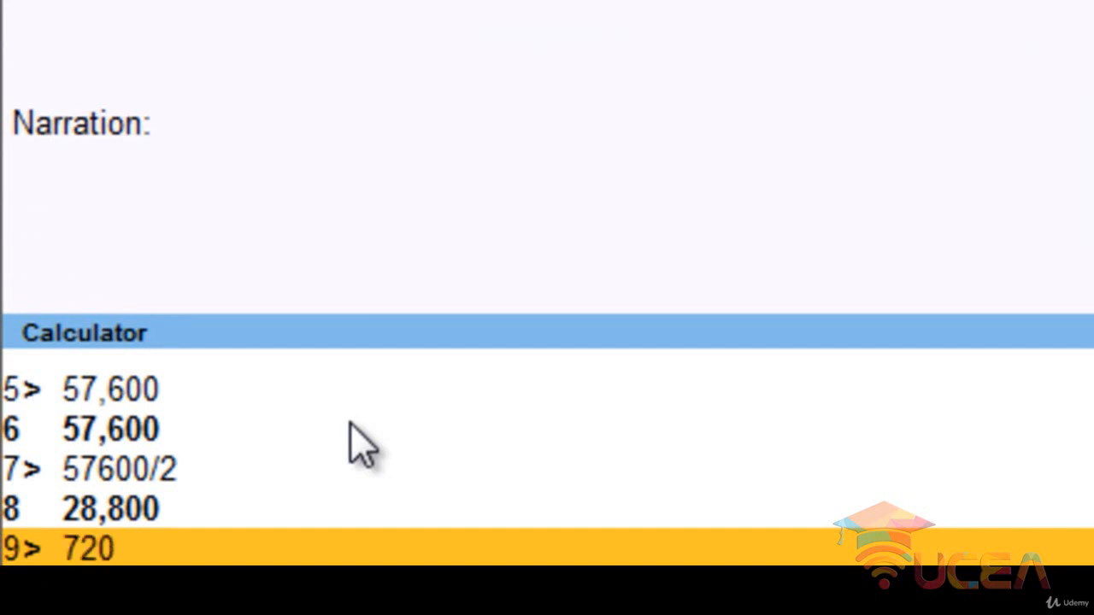
type("00")
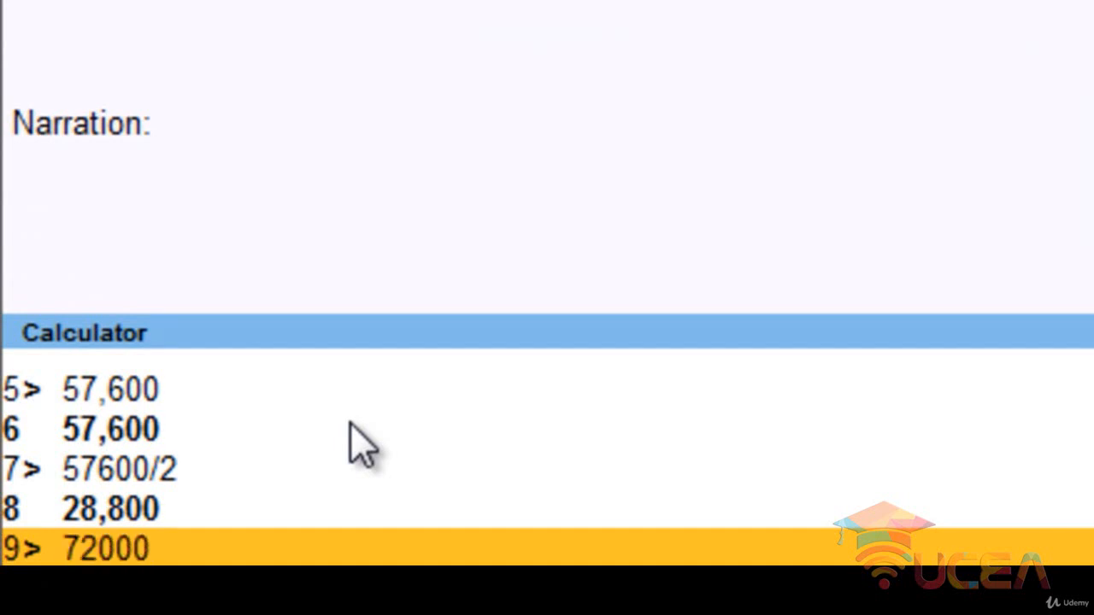
type("/5")
key("Return")
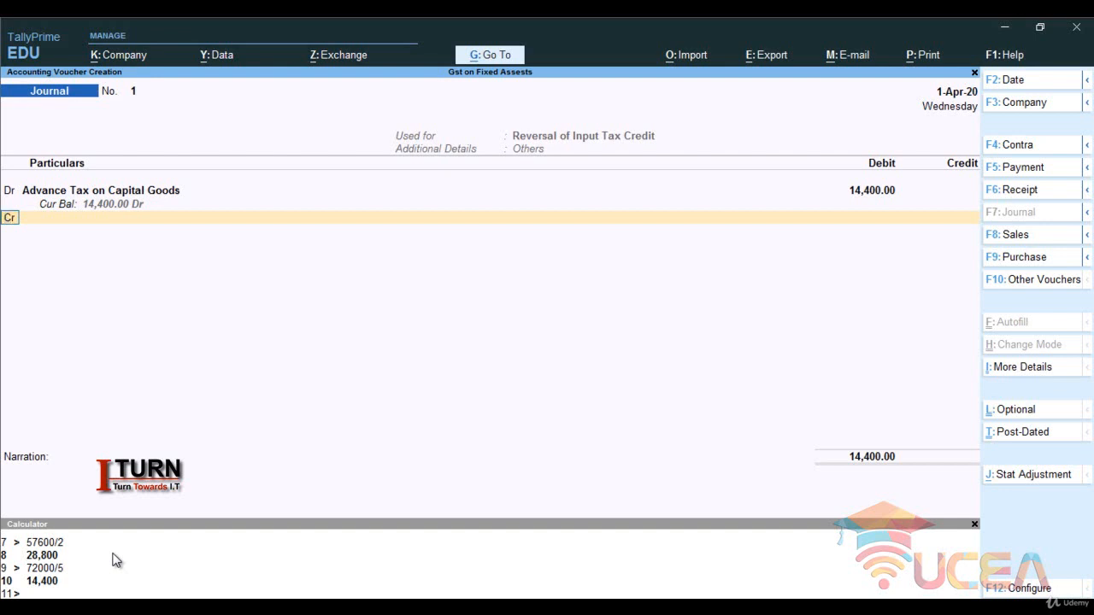
key("BackSpace")
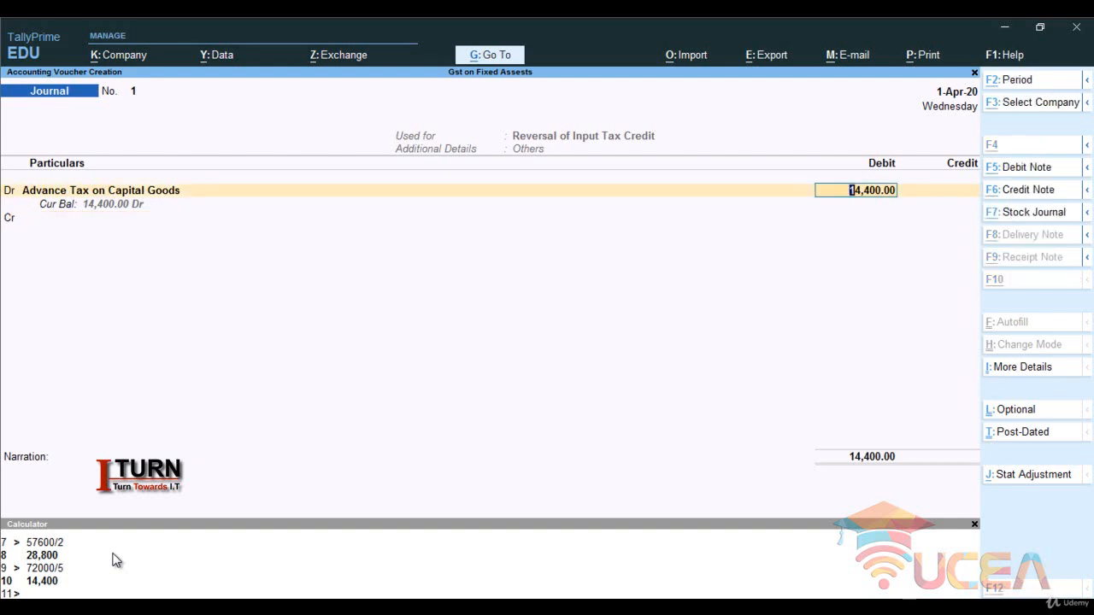
key("ctrl+n")
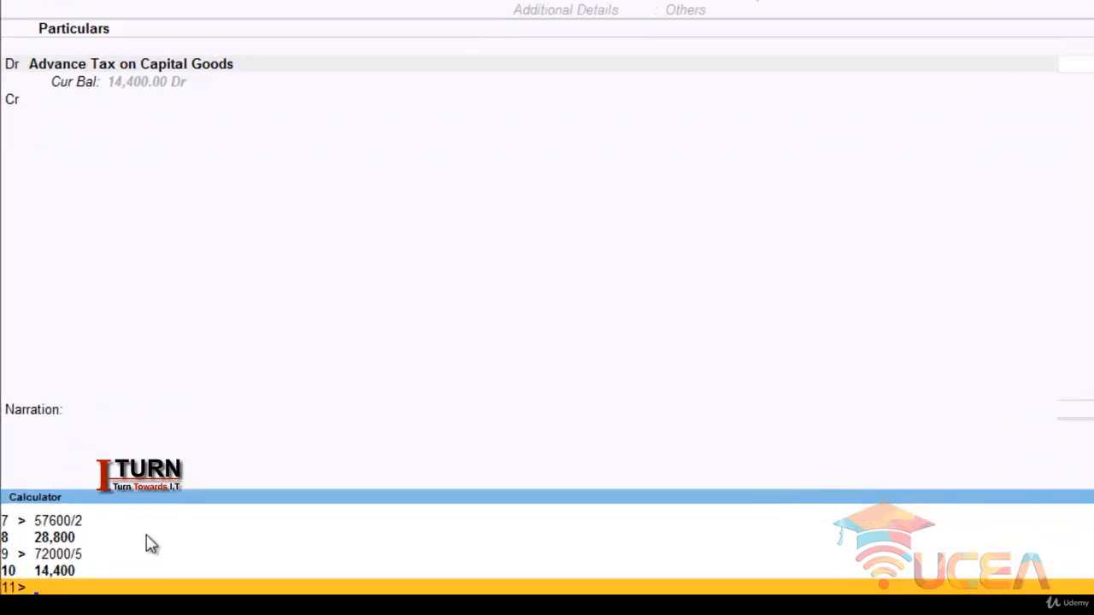
type("72000")
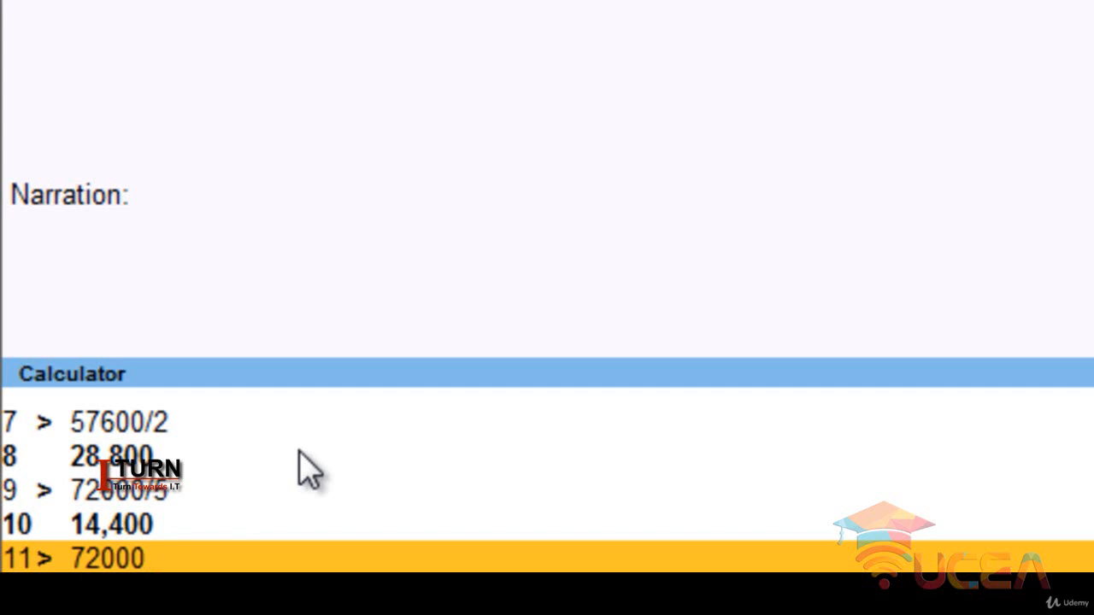
type("-14400")
key("Return")
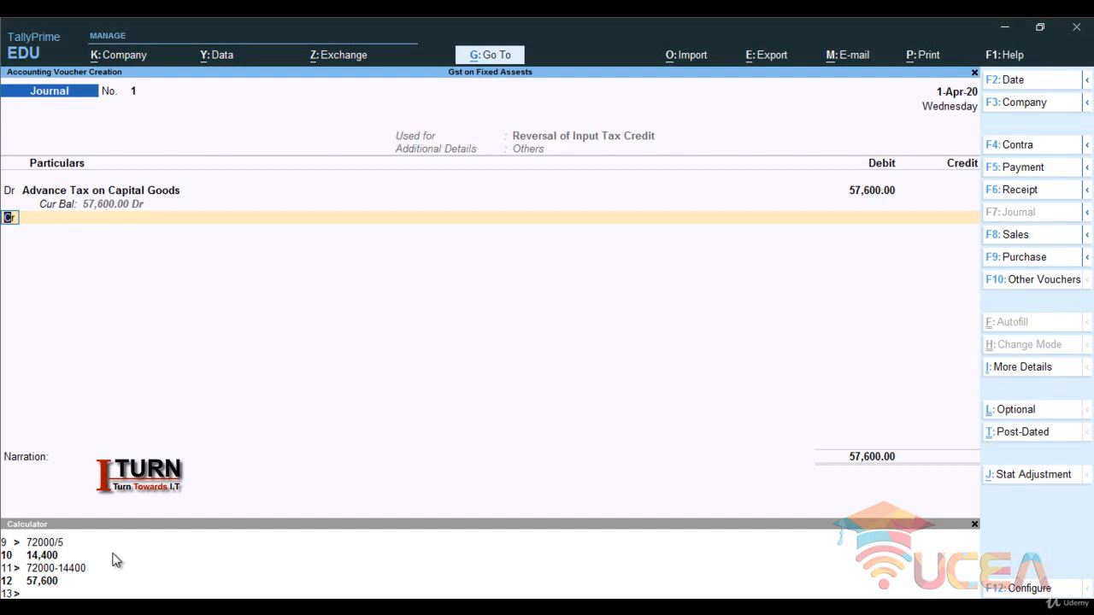
- Add a CGST credit line at 0% with a blank taxable value and set its amount to 28,800, calculated as 57600/2
key("Return")
key("Down")
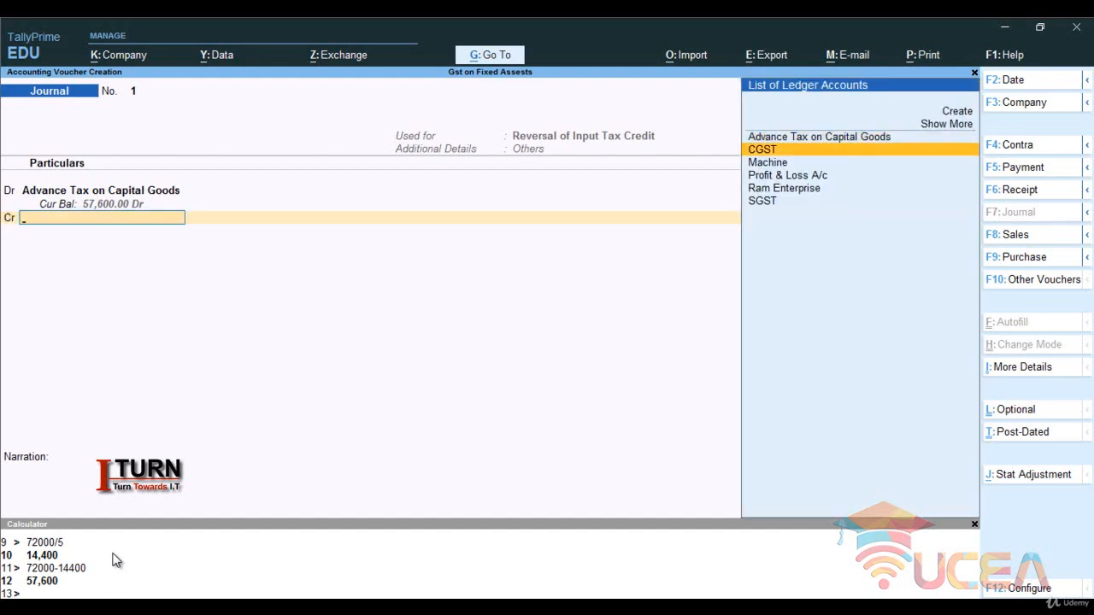
key("Return")
key("Return")
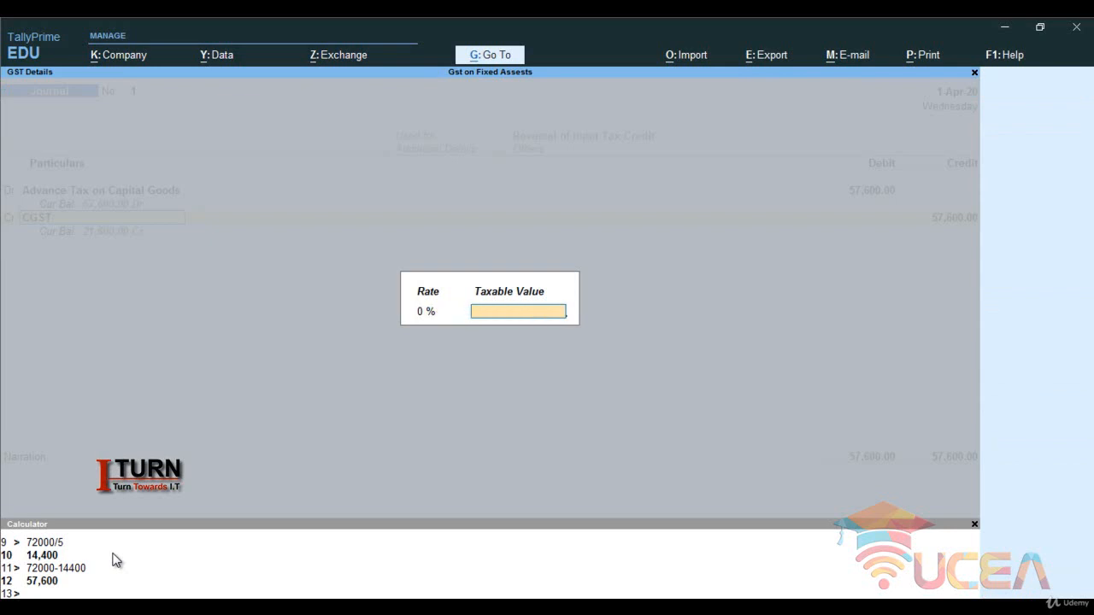
key("Return")
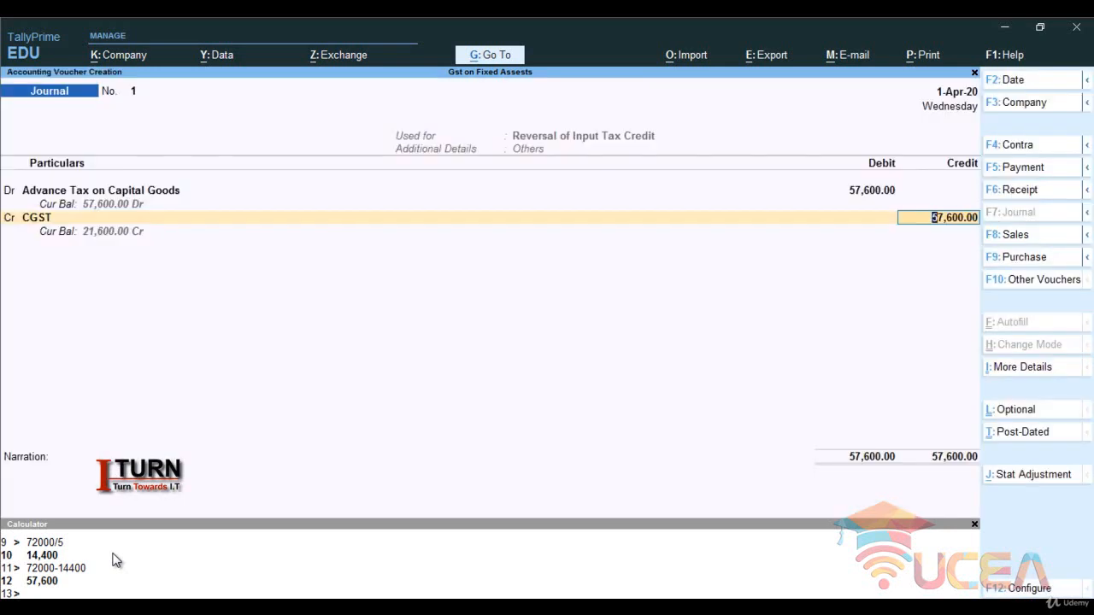
key("ctrl")
key("ctrl+n")
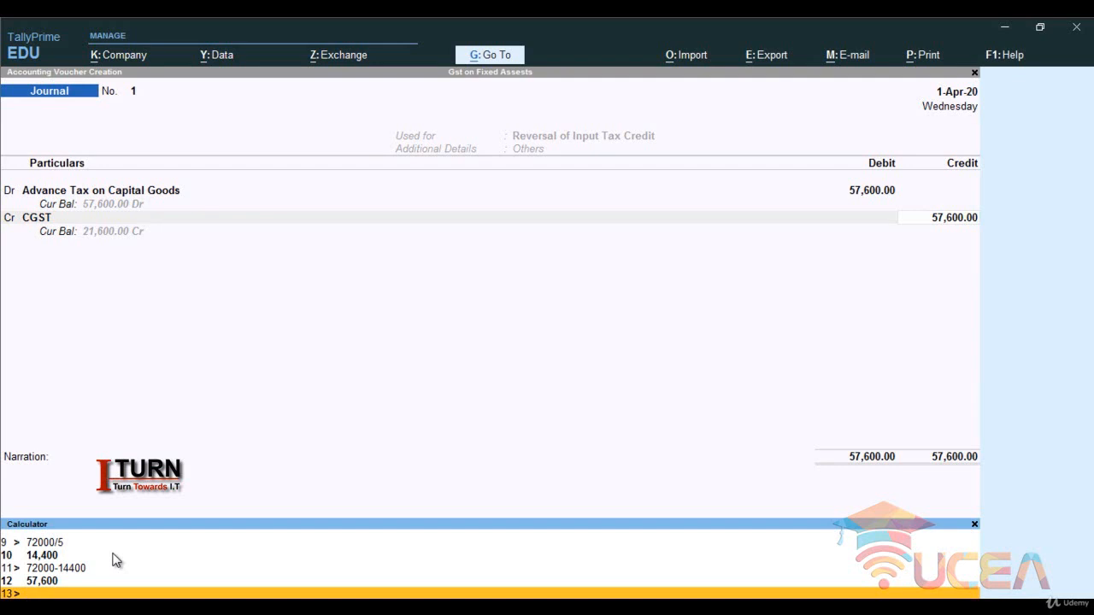
type("57600/2")
key("Return")
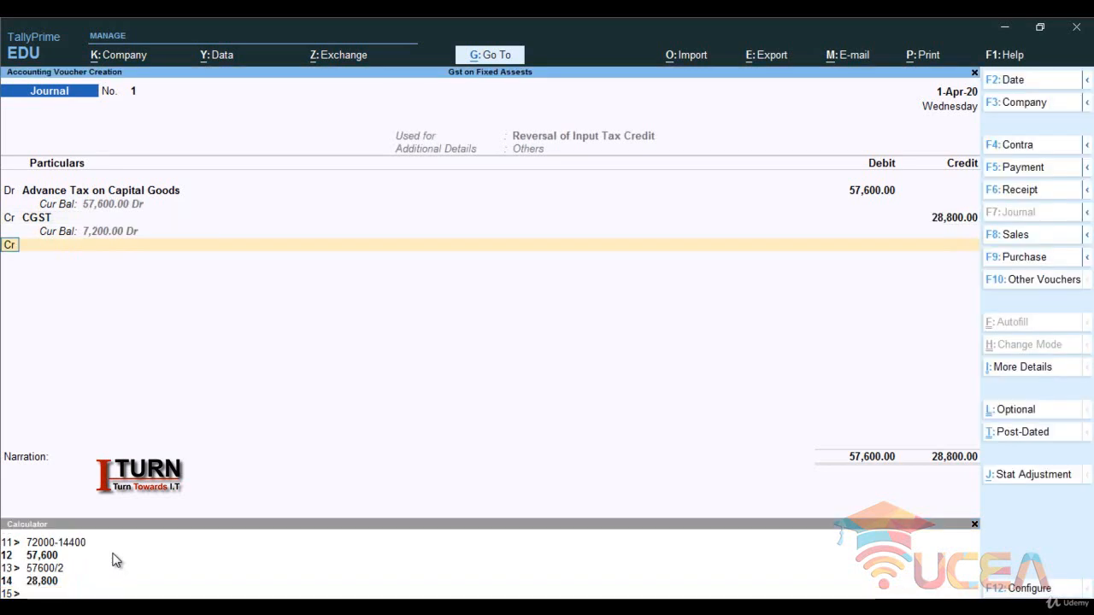
- Add an SGST credit line of 28,800 with a 0% rate and a blank taxable value
key("Return")
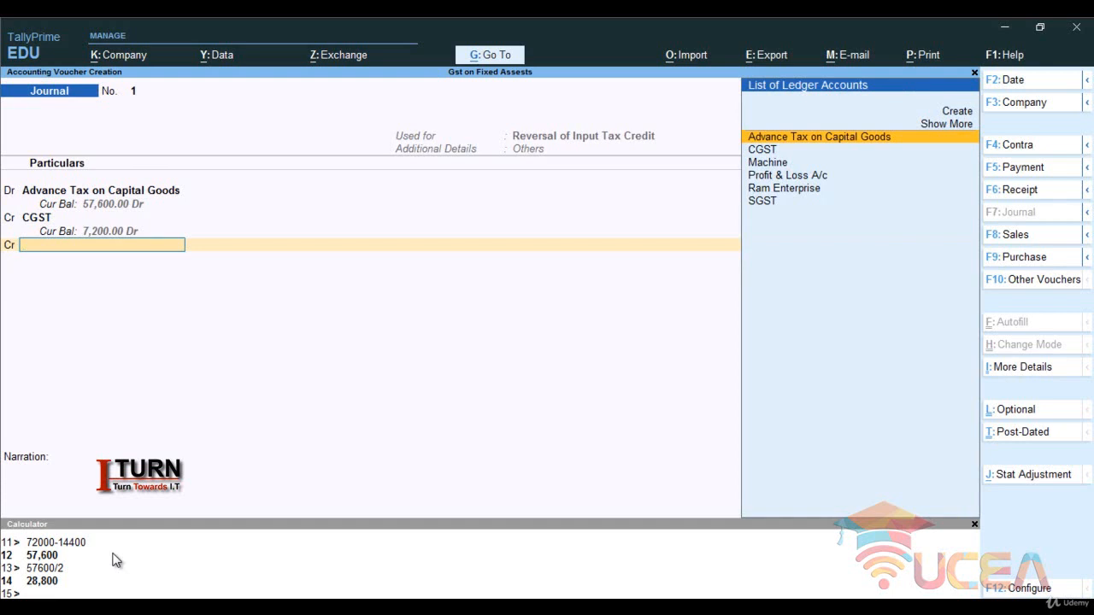
key("Down")
key("Down")
key("Down")
key("Down")
key("Down")
key("Return")
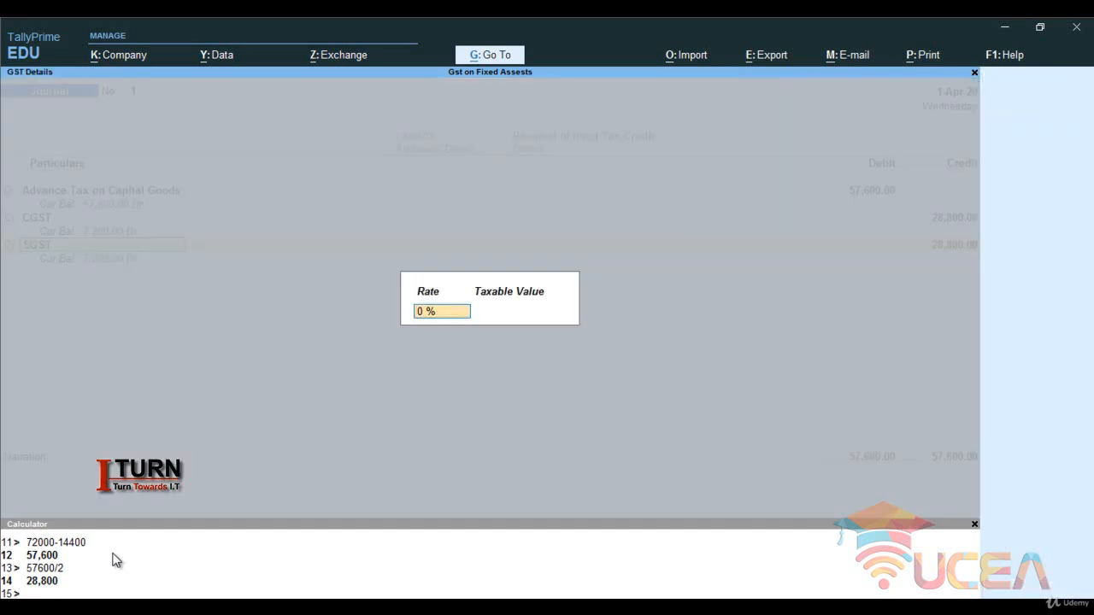
key("Return")
key("Return")
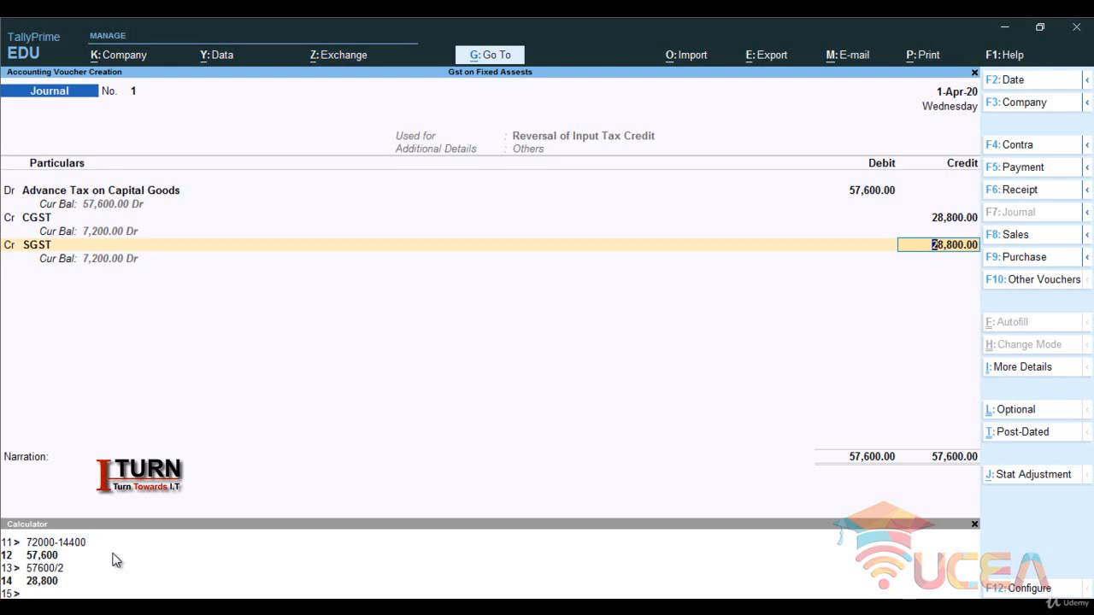
key("Return")
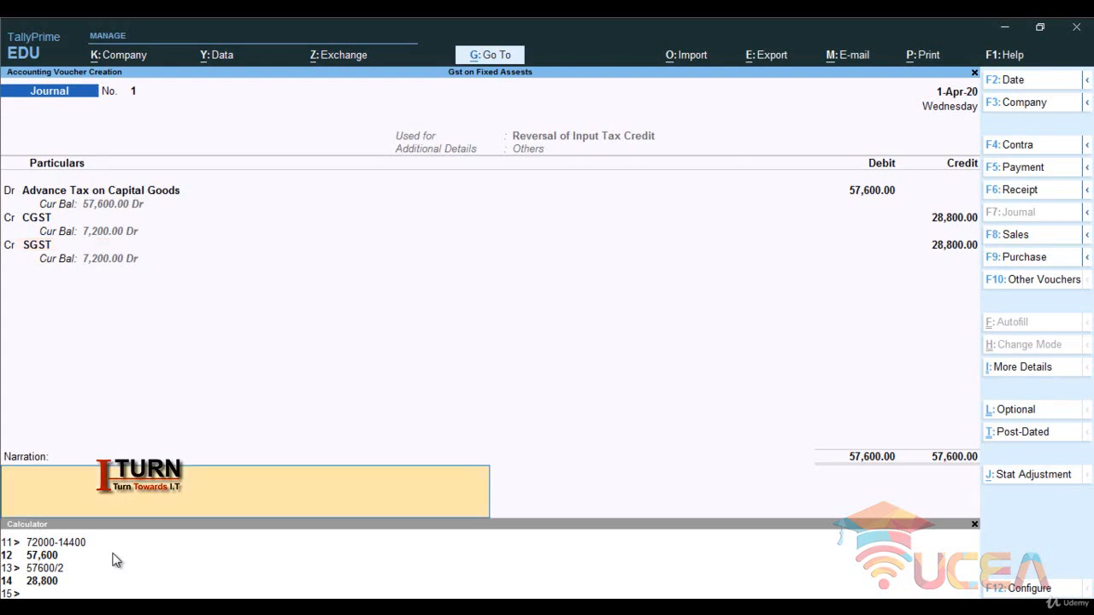
- Save the journal voucher without a narration and leave voucher entry for the Gateway of Tally
key("Return")
key("Return")
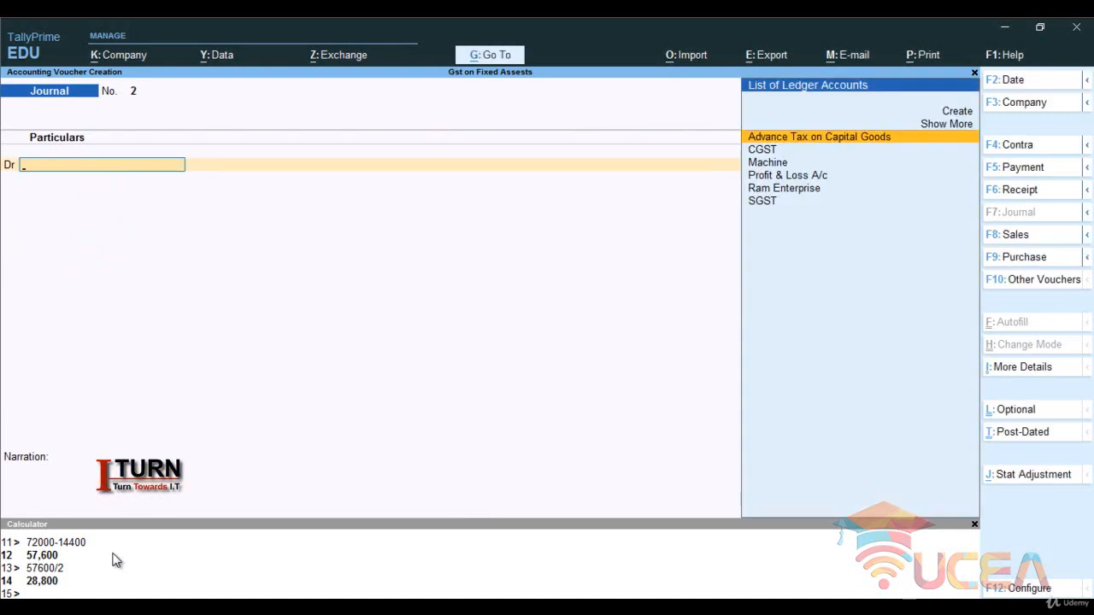
key("Escape")
key("Return")
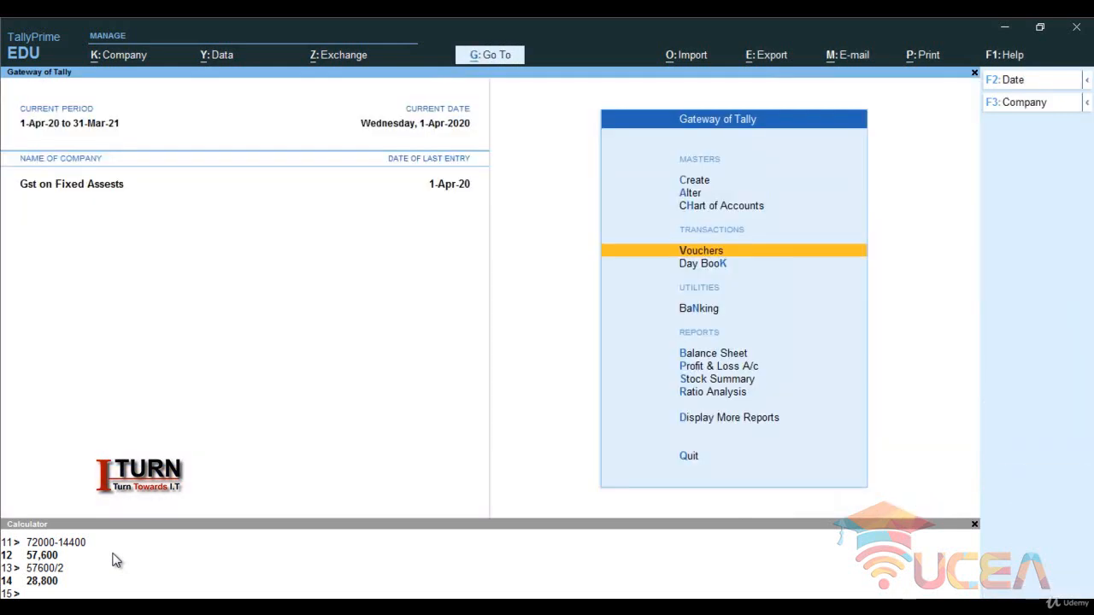
- Open the Balance Sheet in its detailed view to review Duties & Taxes and Advance Tax on Capital Goods
key("Down")
key("Down")
key("Down")
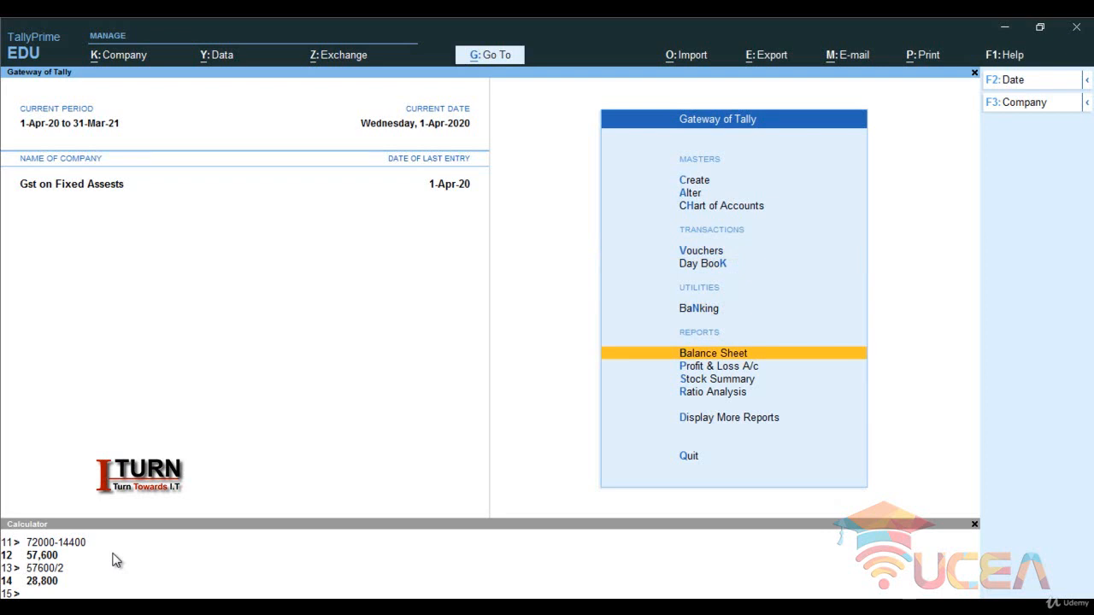
key("Return")
key("alt+F1")
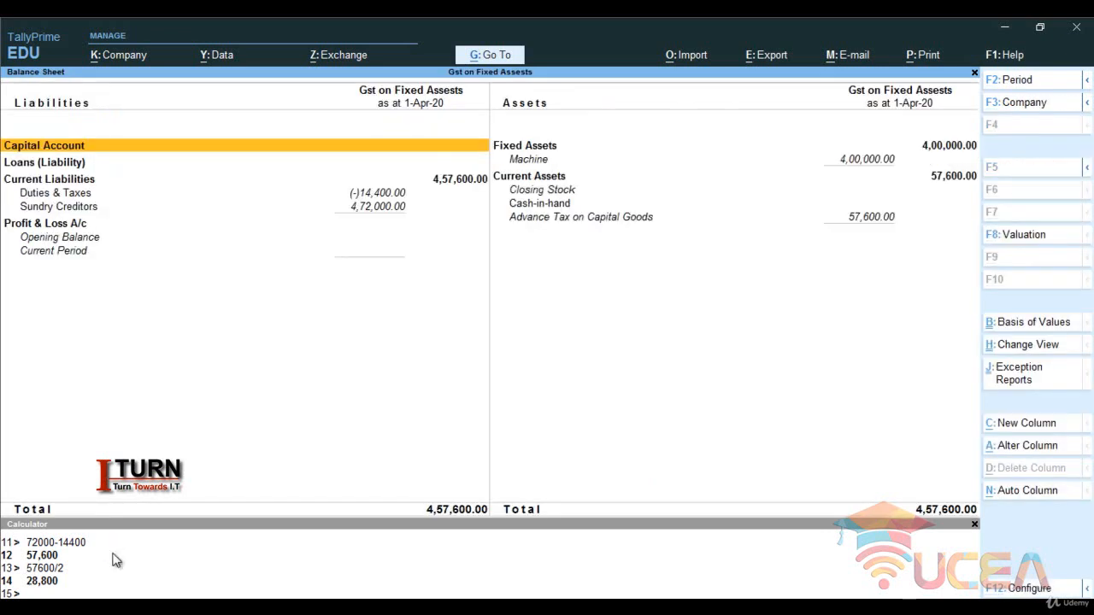